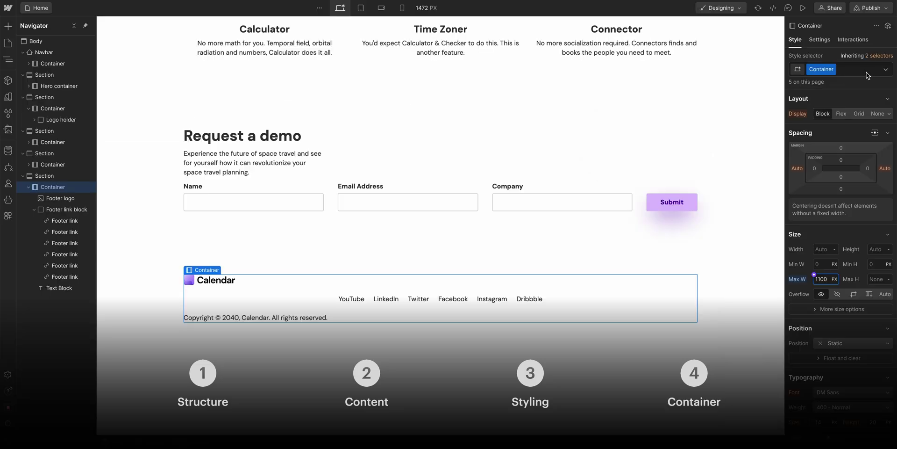
- Add a Footer combo class on top of the footer's Container class
{"action": "left_click", "coordinate": [867, 75]}
{"action": "type", "text": "Footer"}
{"action": "key", "text": "Return"}
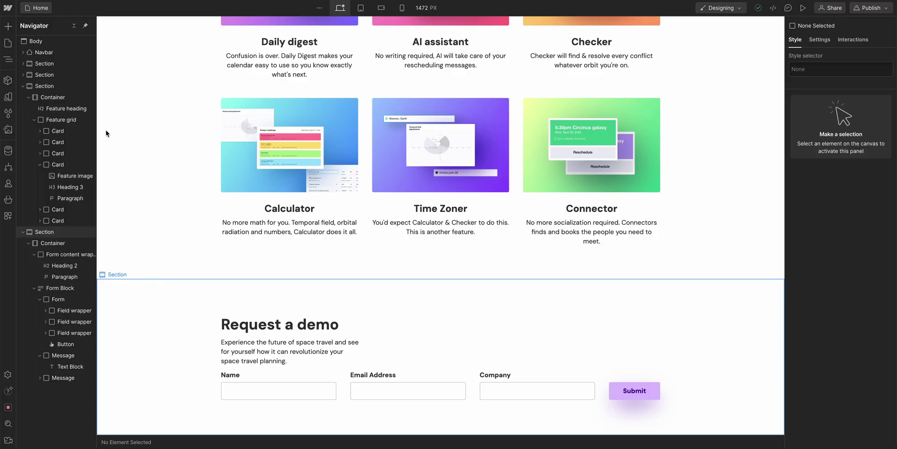
- Add a new section at the bottom of the page and apply the existing Section class
{"action": "key", "text": "a"}
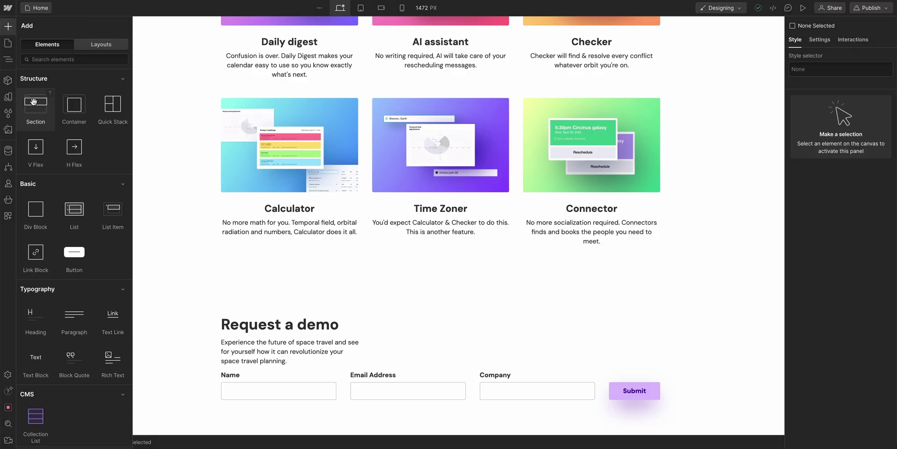
{"action": "mouse_move", "coordinate": [34, 101]}
{"action": "left_mouse_down"}
{"action": "mouse_move", "coordinate": [44, 110]}
{"action": "mouse_move", "coordinate": [45, 75]}
{"action": "mouse_move", "coordinate": [44, 112]}
{"action": "left_mouse_up"}
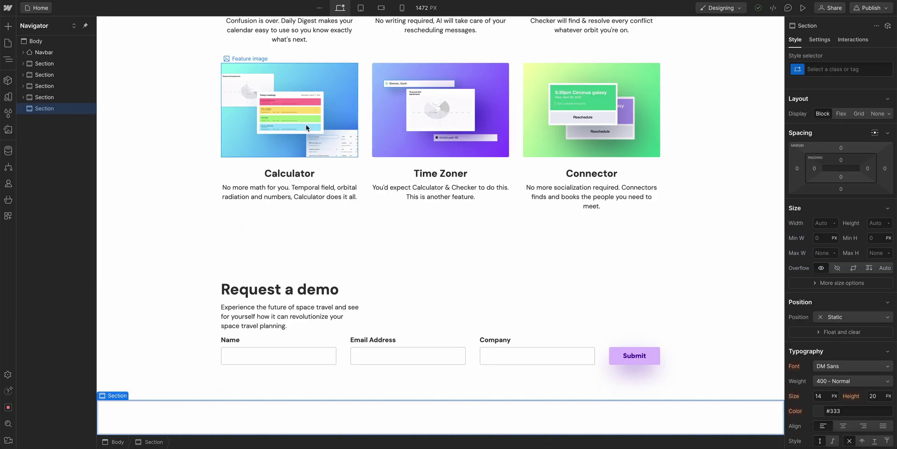
{"action": "left_click", "coordinate": [822, 70]}
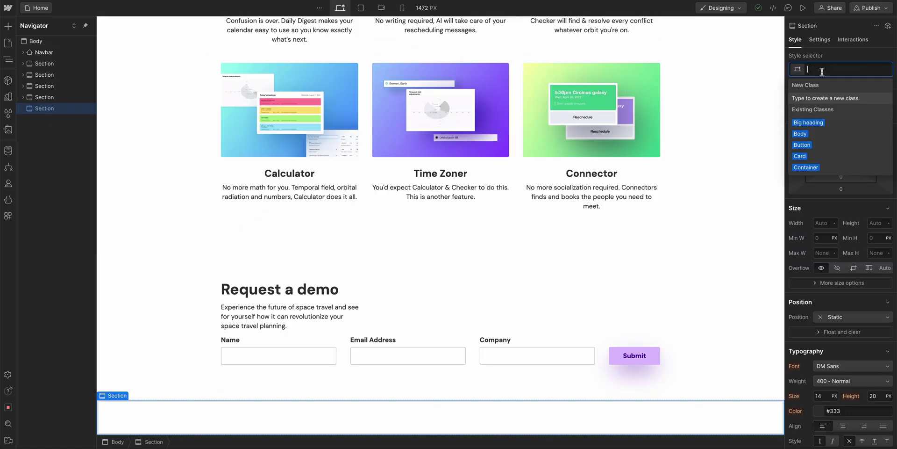
{"action": "type", "text": "Sec"}
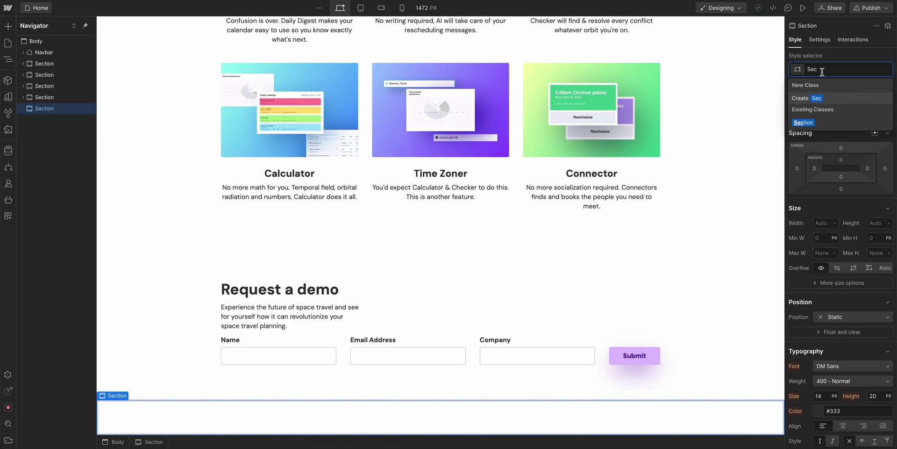
{"action": "left_click", "coordinate": [806, 122]}
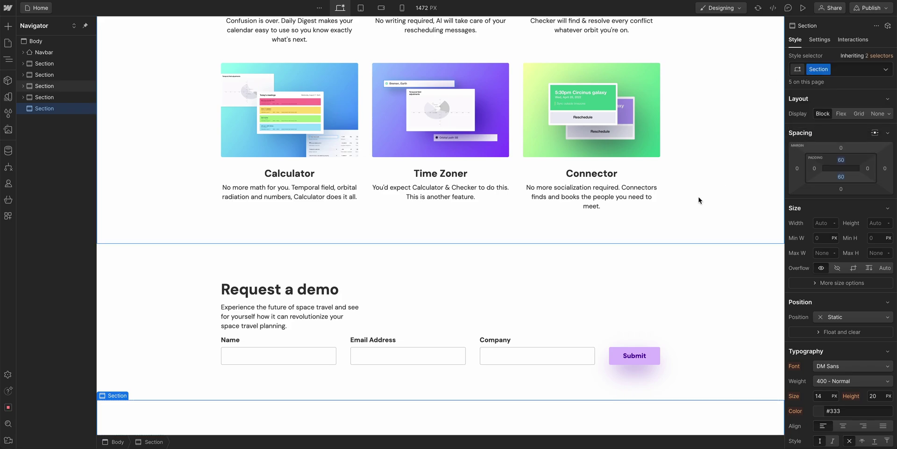
- Insert an empty Container into the new section using Quick find
{"action": "key", "text": "ctrl+e"}
{"action": "type", "text": "Container"}
{"action": "key", "text": "Return"}
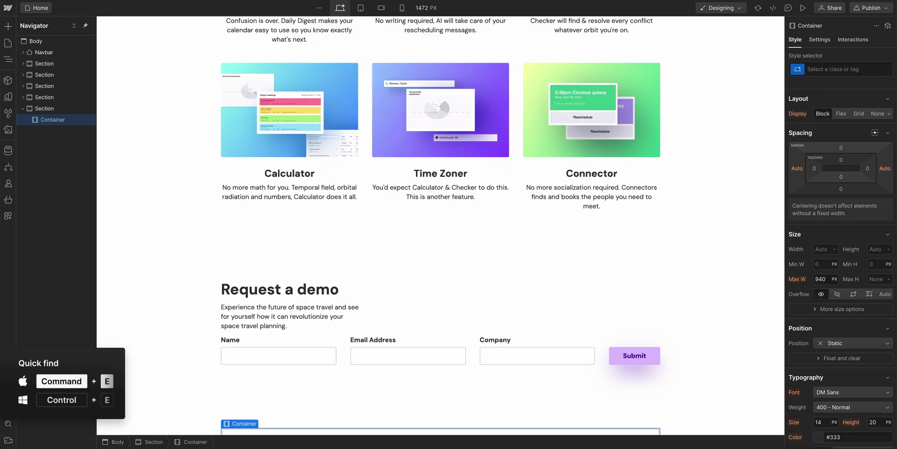
{"action": "scroll", "coordinate": [357, 414], "scroll_direction": "down", "scroll_amount": 1}
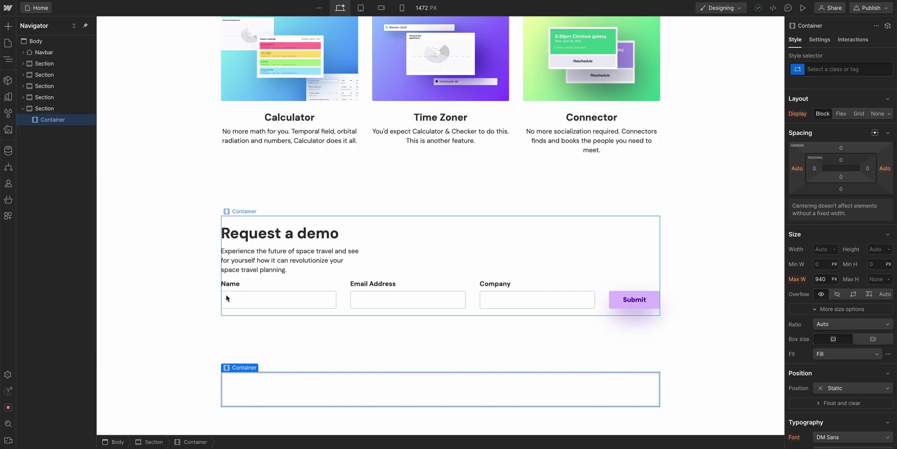
- Place the Calendar logo in the footer container, class it Footer logo, and make it 110 px wide
{"action": "left_click", "coordinate": [7, 131]}
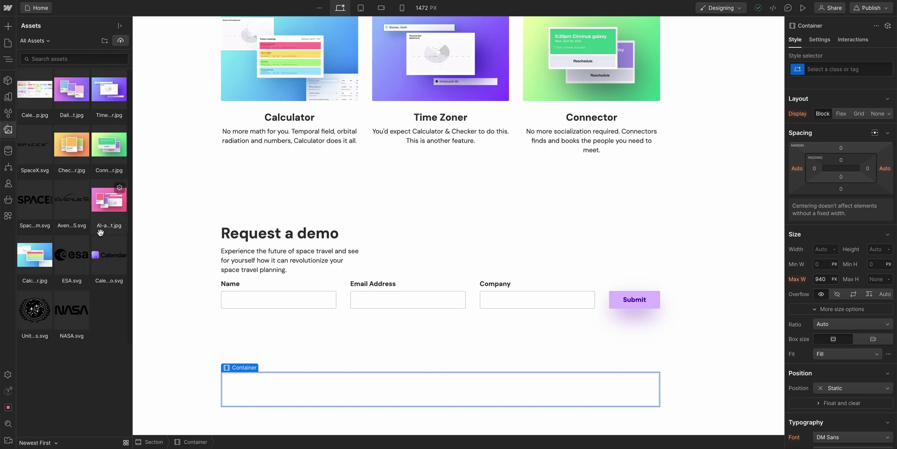
{"action": "left_click_drag", "start_coordinate": [109, 256], "coordinate": [237, 386]}
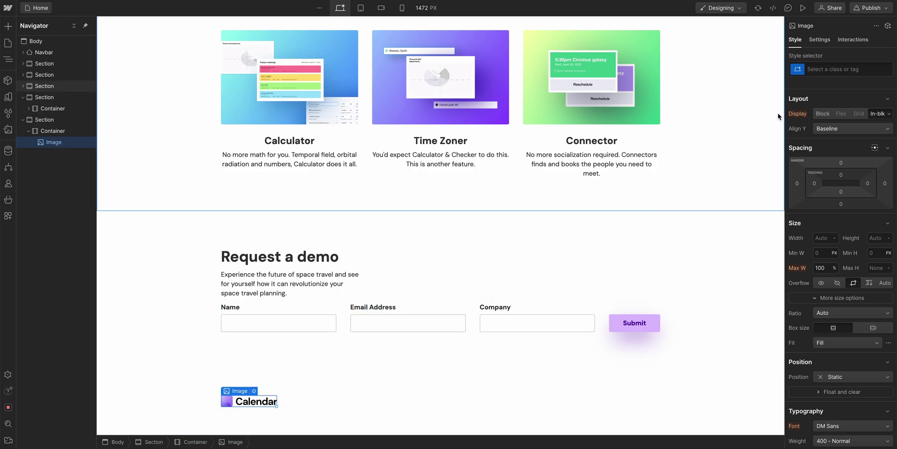
{"action": "left_click", "coordinate": [829, 70]}
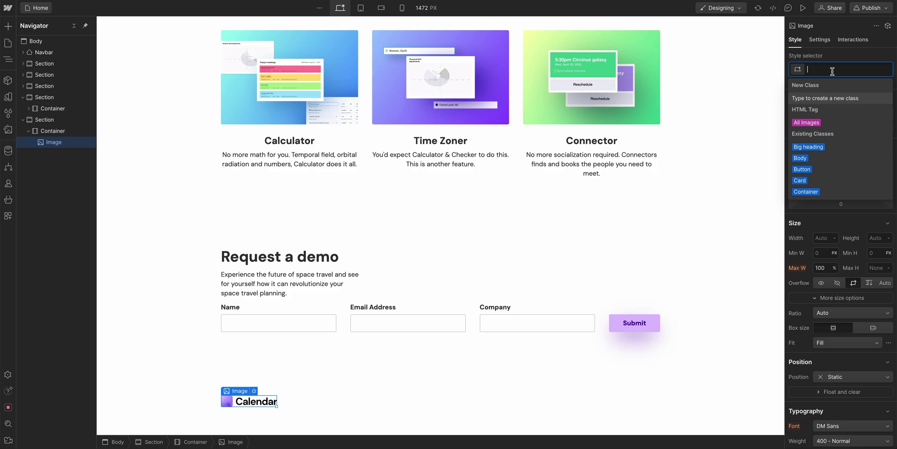
{"action": "type", "text": "Footer logo"}
{"action": "key", "text": "Return"}
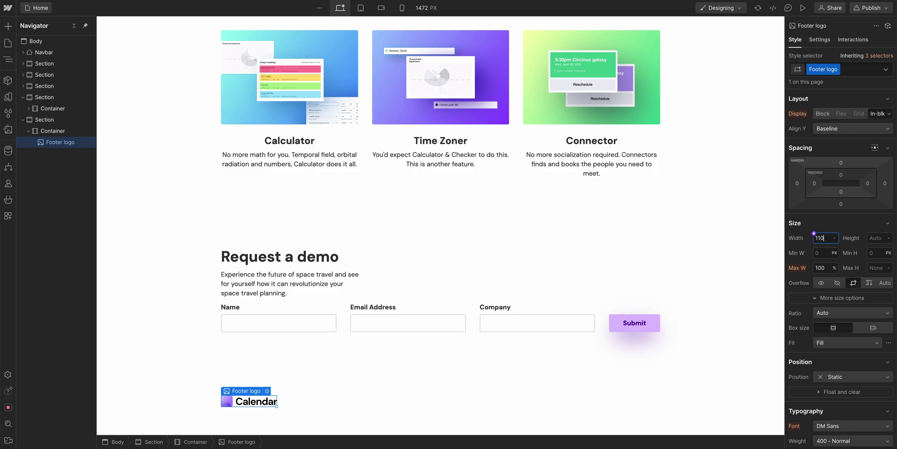
{"action": "key", "text": "Return"}
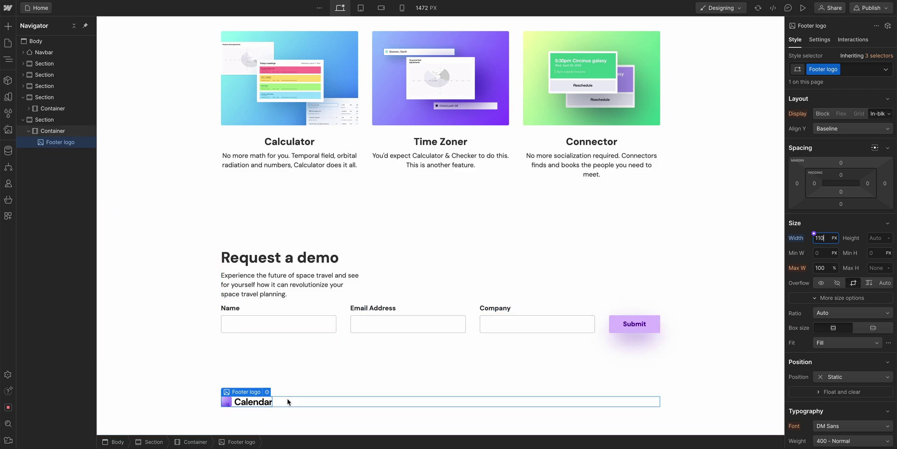
- Insert a Text Link after the logo and give it a new Footer link class
{"action": "key", "text": "ctrl+e"}
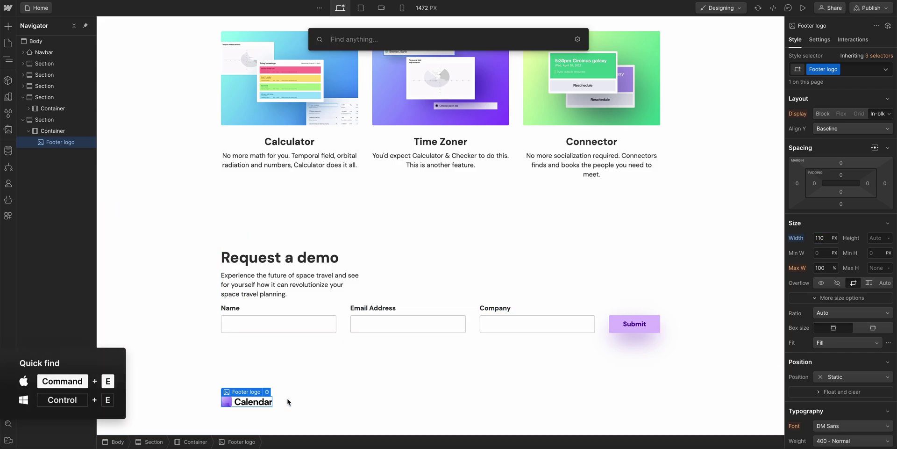
{"action": "type", "text": "Text"}
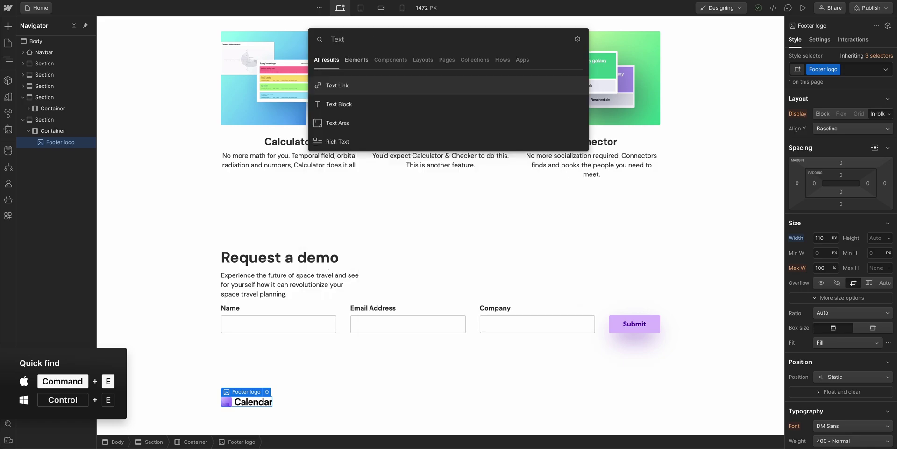
{"action": "key", "text": "Return"}
{"action": "key", "text": "Escape"}
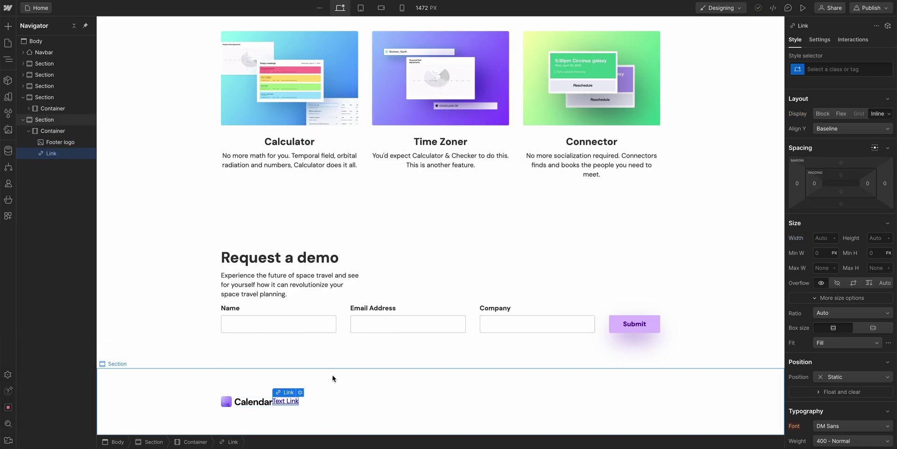
{"action": "left_click", "coordinate": [846, 71]}
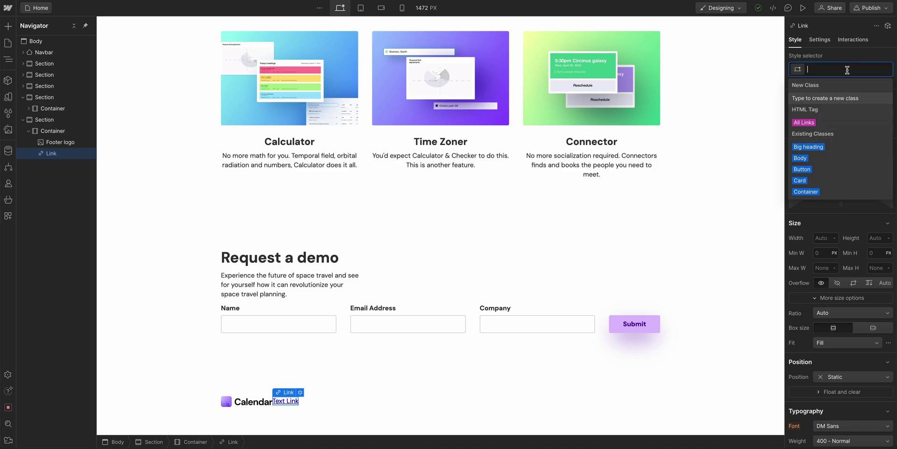
{"action": "type", "text": "Footer link"}
{"action": "key", "text": "Return"}
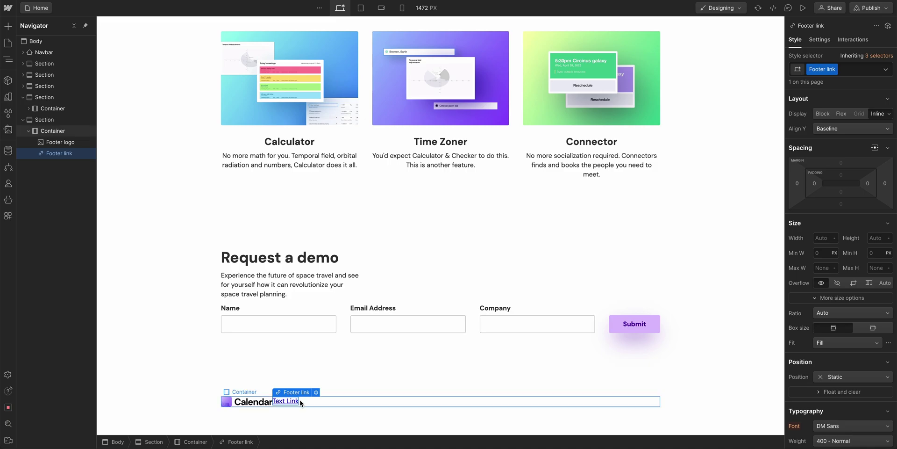
- Insert a Div Block after the link and give it a new Footer link block class
{"action": "key", "text": "super+e"}
{"action": "type", "text": "Div"}
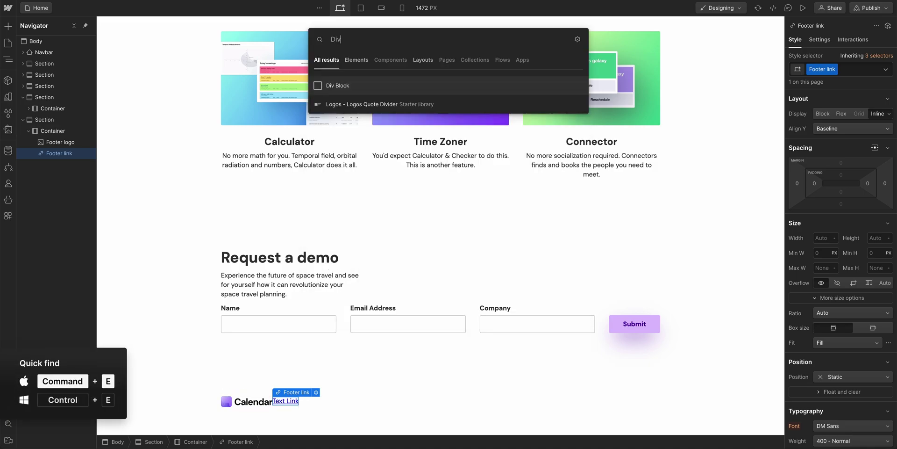
{"action": "key", "text": "Return"}
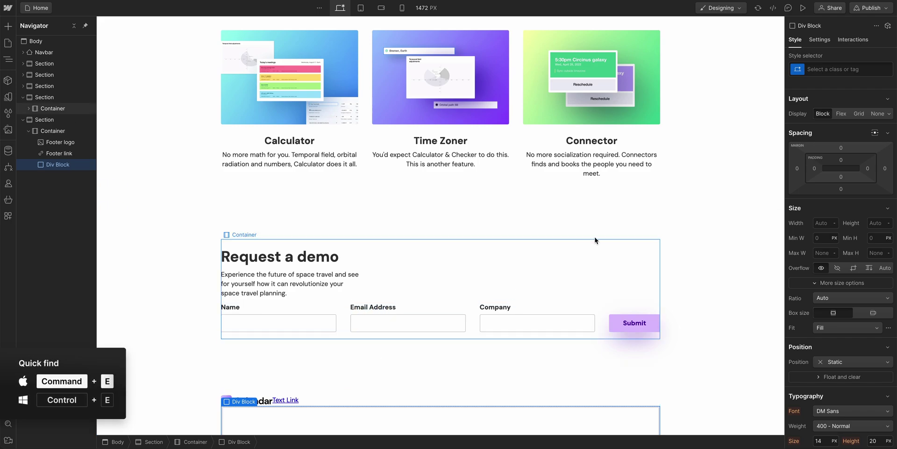
{"action": "left_click", "coordinate": [842, 70]}
{"action": "type", "text": "Foot"}
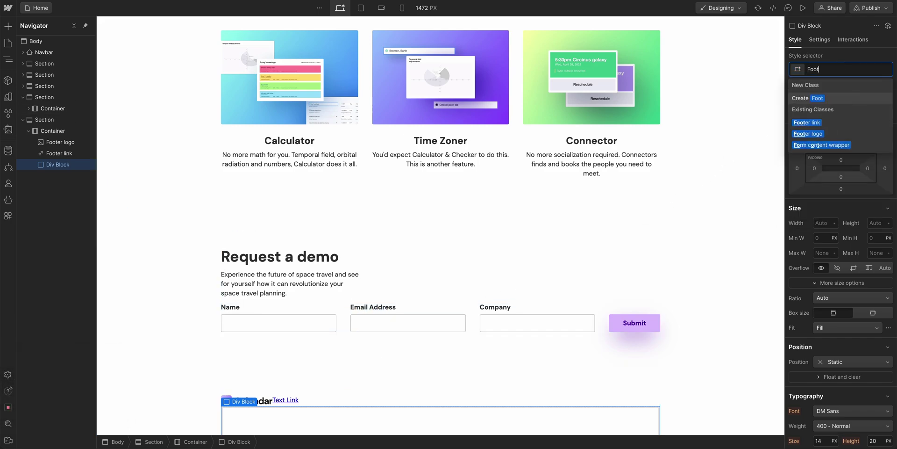
{"action": "type", "text": "er link block"}
{"action": "key", "text": "Return"}
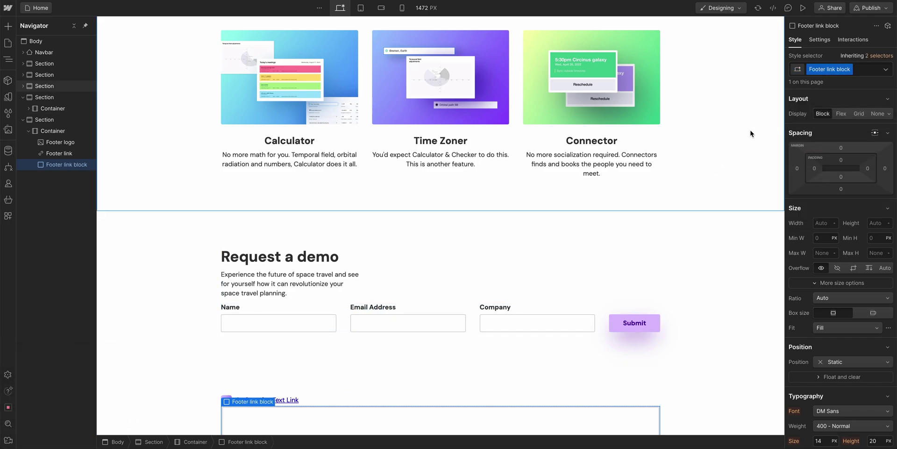
- Move the footer link into the Footer link block and paste copies to make six links
{"action": "scroll", "coordinate": [750, 136], "scroll_direction": "down", "scroll_amount": 1}
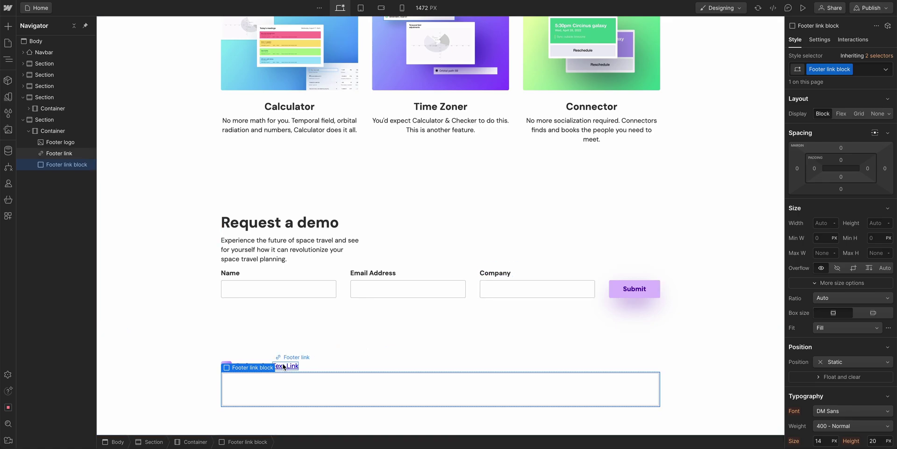
{"action": "left_click_drag", "start_coordinate": [285, 365], "coordinate": [262, 380]}
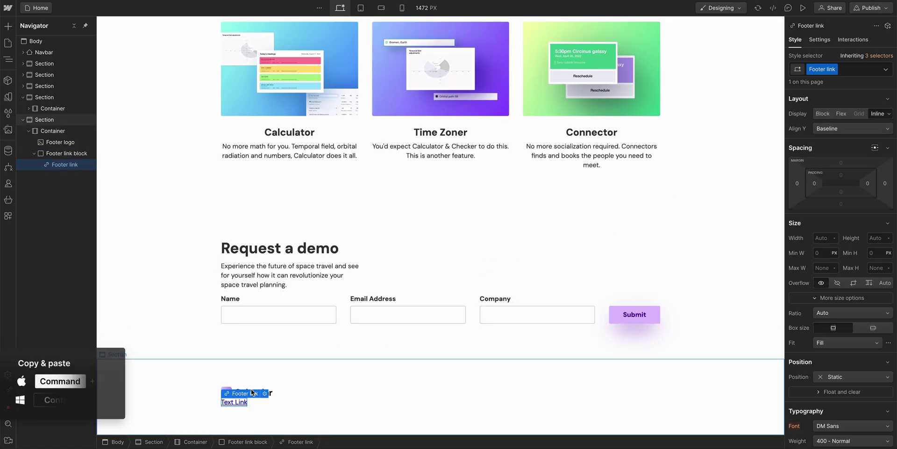
{"action": "key", "text": "ctrl+c"}
{"action": "key", "text": "ctrl+v"}
{"action": "key", "text": "ctrl+v"}
{"action": "key", "text": "ctrl+v"}
{"action": "key", "text": "ctrl+v"}
{"action": "key", "text": "ctrl+v"}
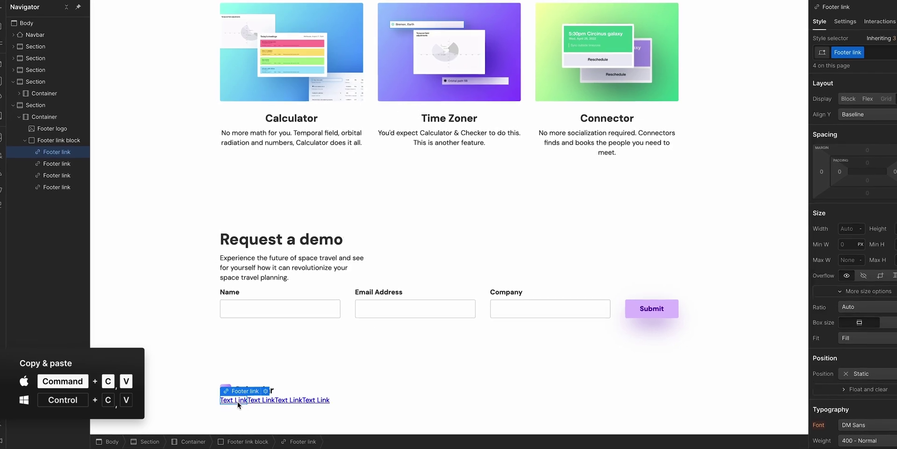
- Rename the first three footer links to YouTube, LinkedIn and Twitter
{"action": "double_click", "coordinate": [236, 392]}
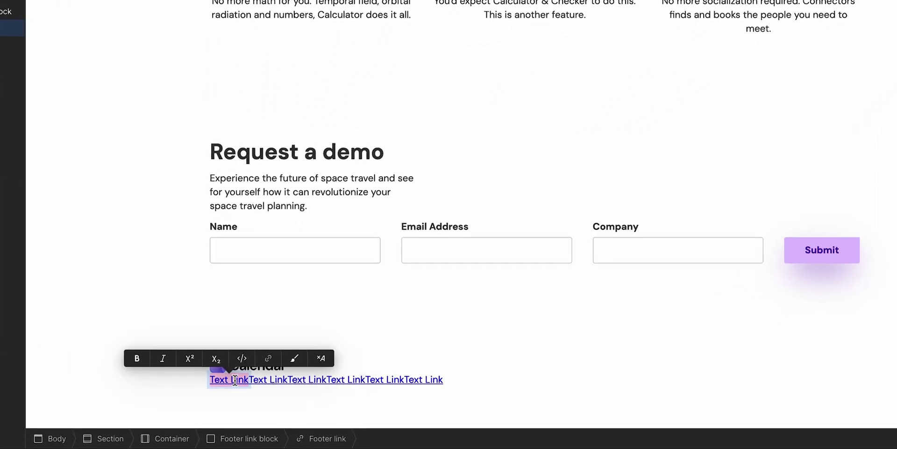
{"action": "type", "text": "YouTube"}
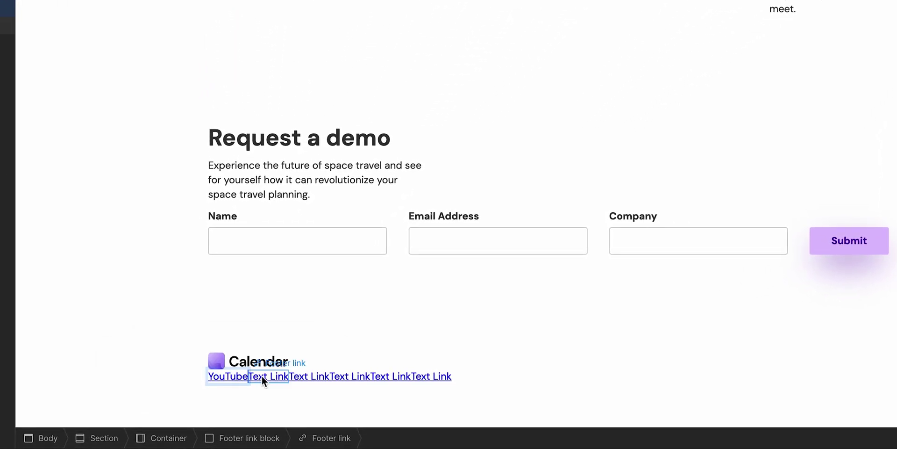
{"action": "key", "text": "Escape"}
{"action": "double_click", "coordinate": [264, 375]}
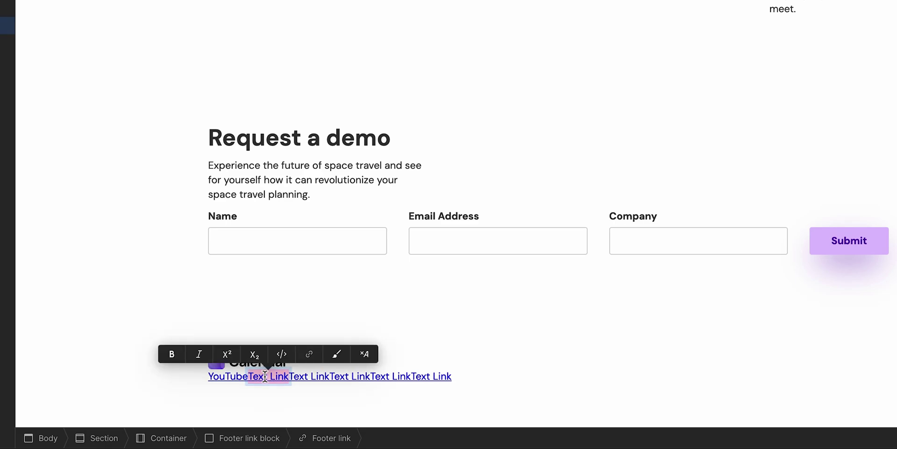
{"action": "type", "text": "LinkedIn"}
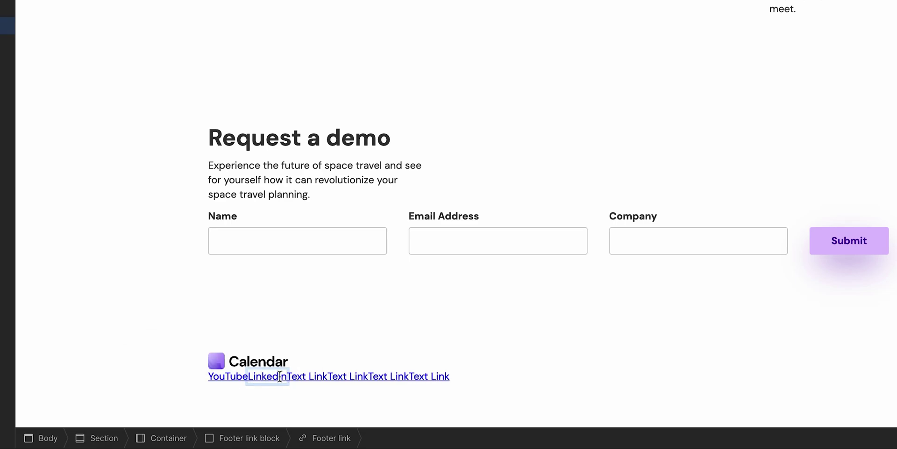
{"action": "double_click", "coordinate": [307, 377]}
{"action": "type", "text": "Twitter"}
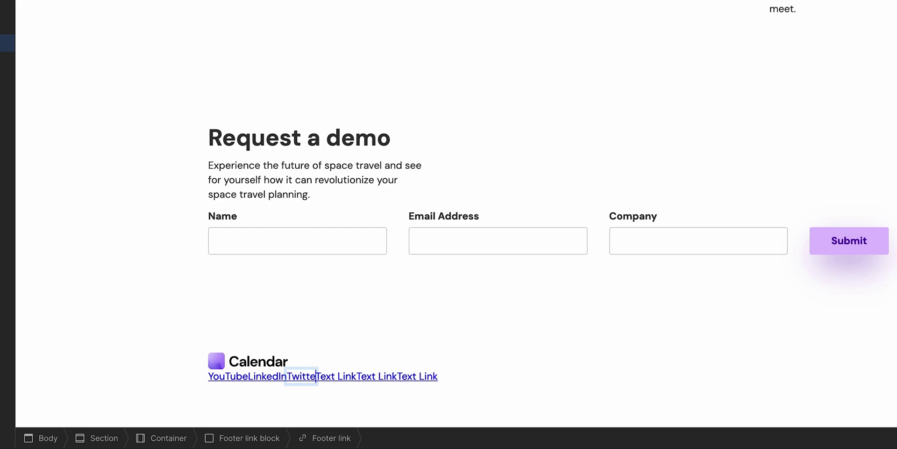
- Rename the remaining footer links to Facebook, Instagram and Dribbble
{"action": "double_click", "coordinate": [337, 376]}
{"action": "type", "text": "Facebook"}
{"action": "double_click", "coordinate": [379, 378]}
{"action": "type", "text": "Instagram"}
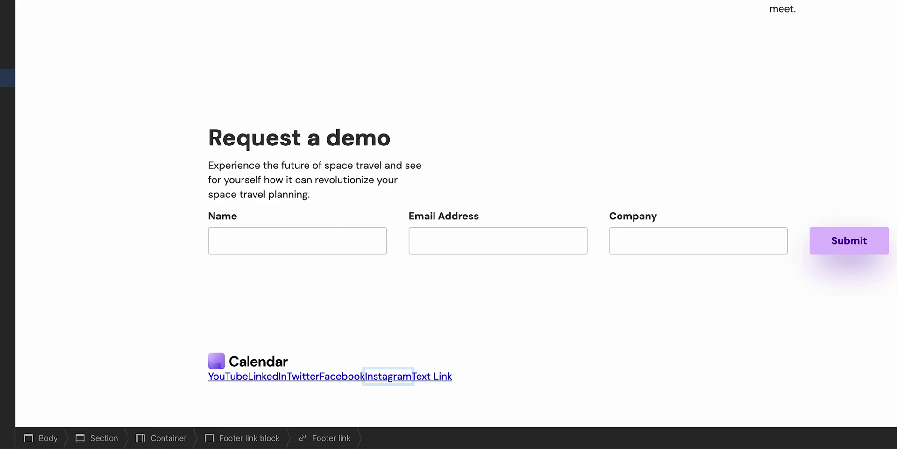
{"action": "double_click", "coordinate": [424, 376]}
{"action": "type", "text": "Dribbble"}
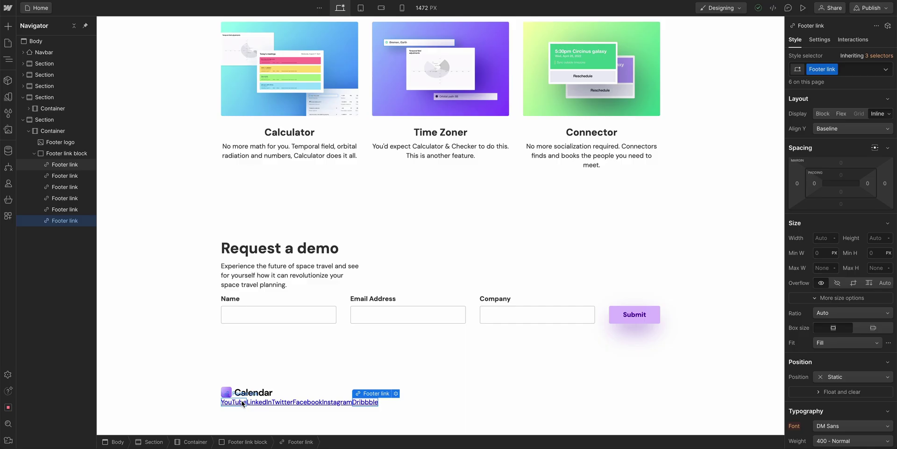
- Add a new Text Block to the footer container below the links
{"action": "left_click", "coordinate": [406, 398]}
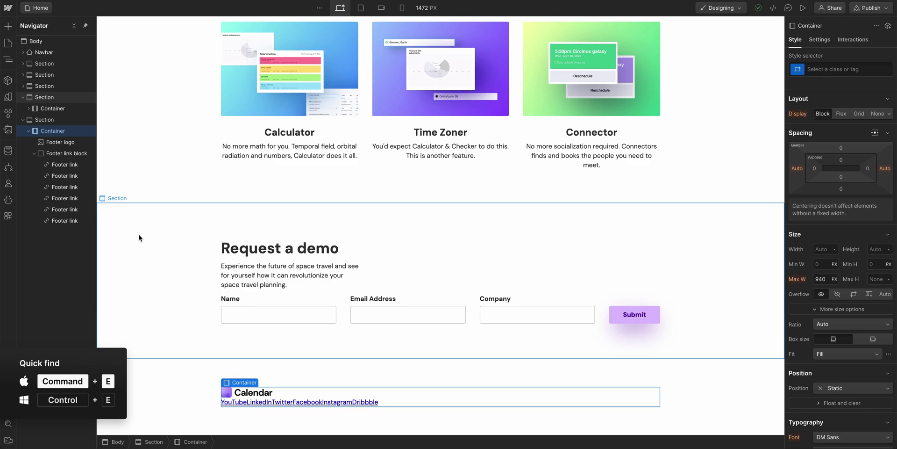
{"action": "left_click", "coordinate": [35, 154]}
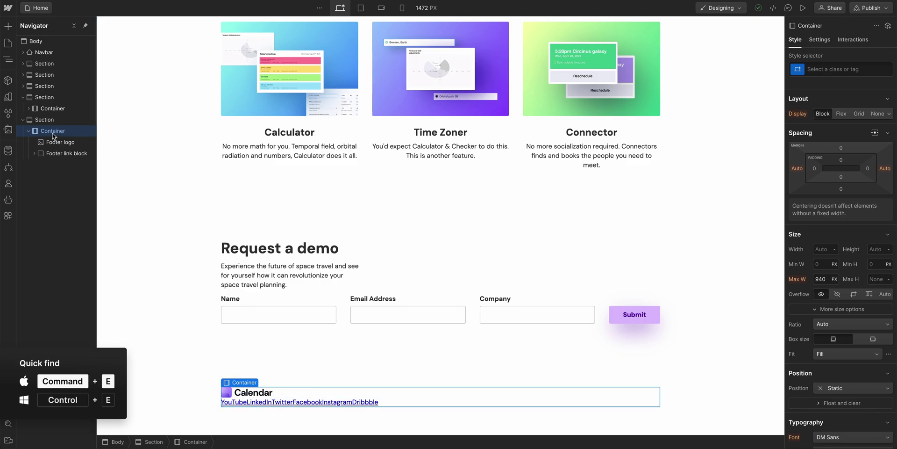
{"action": "key", "text": "super+e"}
{"action": "type", "text": "Text block"}
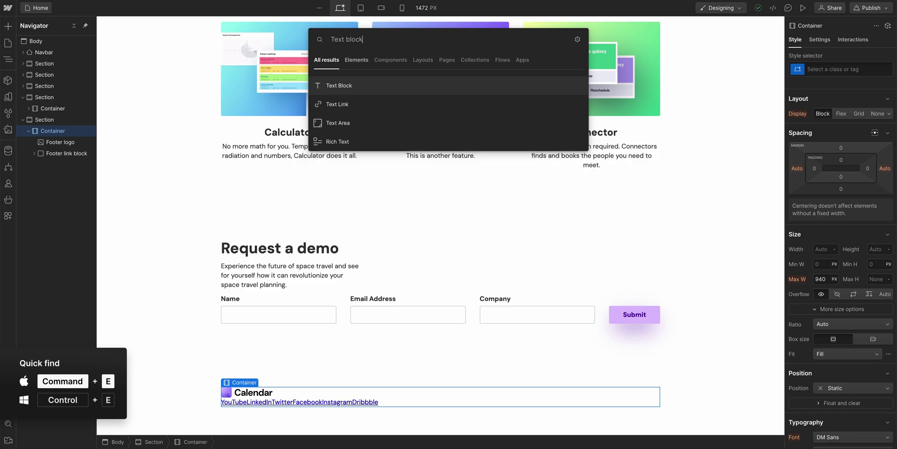
{"action": "key", "text": "Return"}
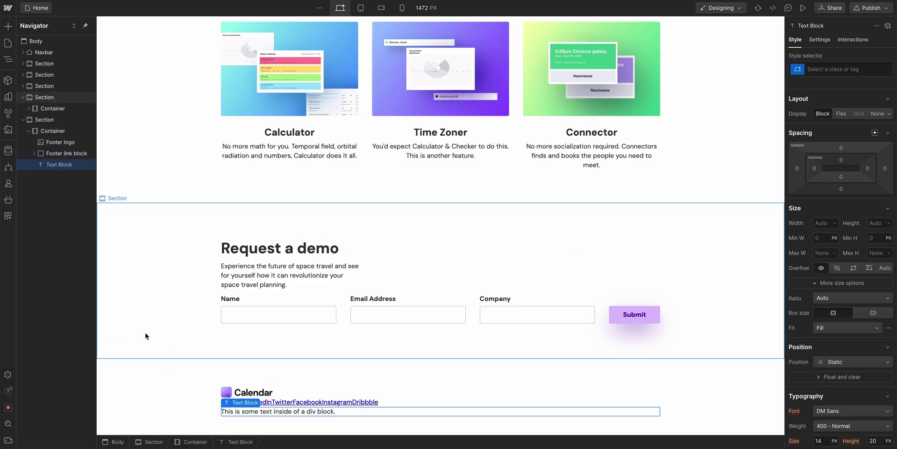
- Replace the text block's placeholder with 'Copyright © 2040, Calendar. All rights reserved.'
{"action": "left_click", "coordinate": [87, 154]}
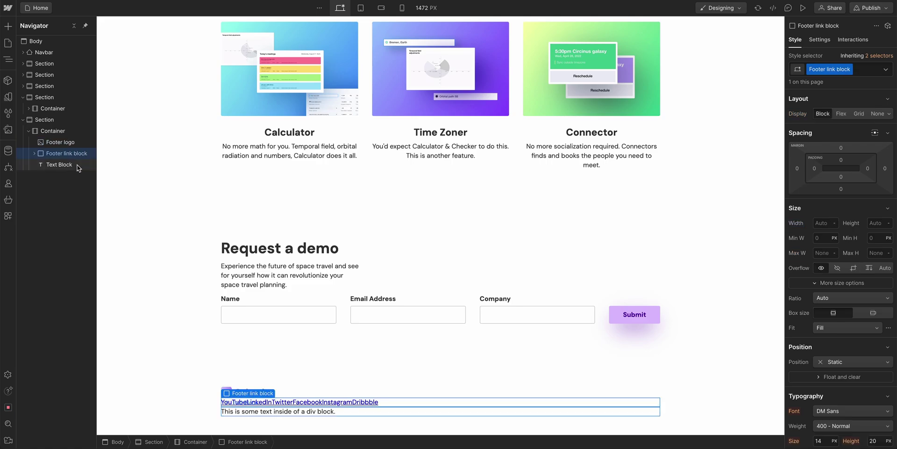
{"action": "left_click", "coordinate": [83, 163]}
{"action": "double_click", "coordinate": [271, 409]}
{"action": "type", "text": "Copyright"}
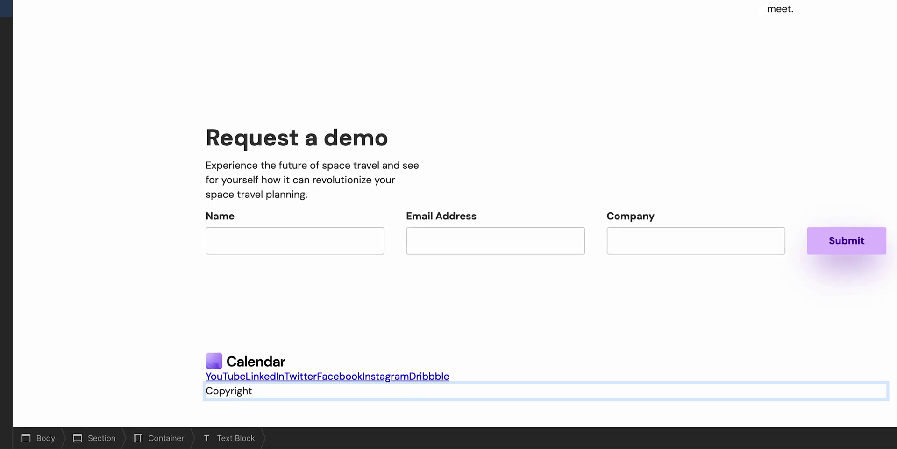
{"action": "type", "text": " ©"}
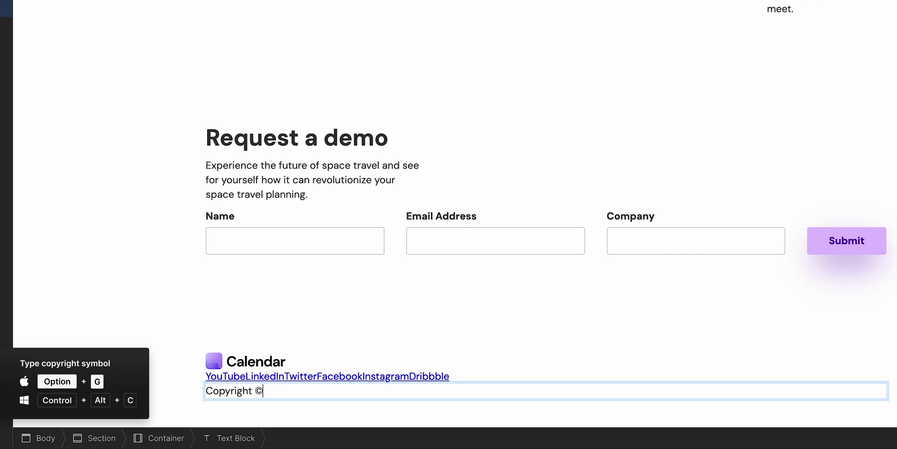
{"action": "type", "text": " 2040, Cale"}
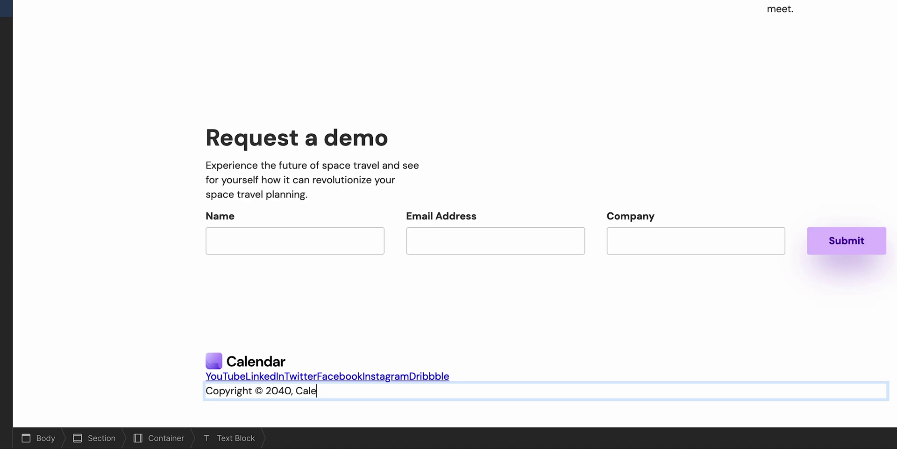
{"action": "type", "text": "ndar. All rights reserved."}
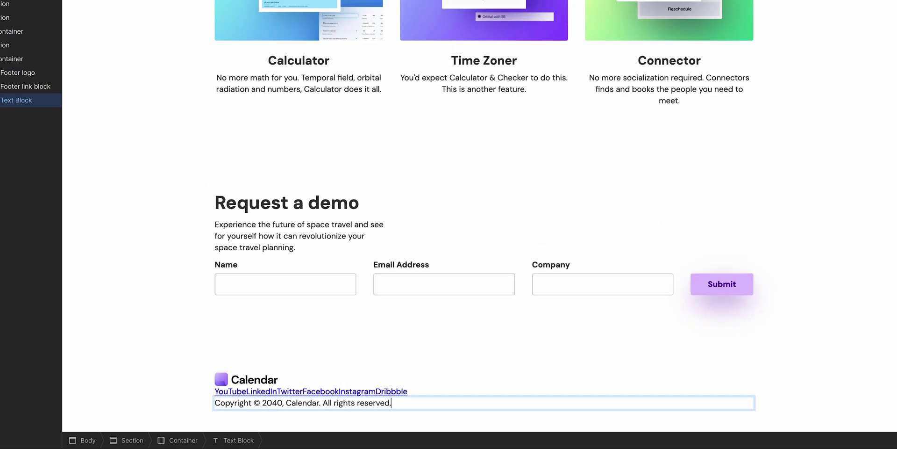
{"action": "key", "text": "Escape"}
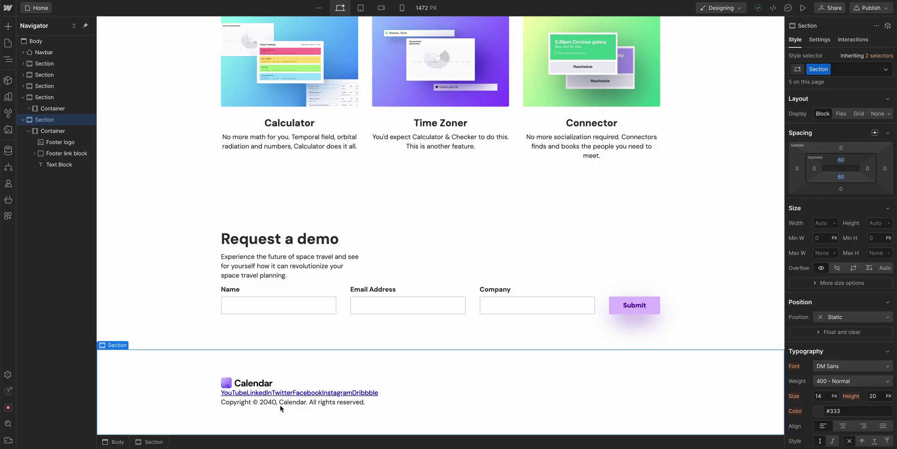
- Set the Footer link class's text decoration to None to remove the underline
{"action": "left_click", "coordinate": [281, 393]}
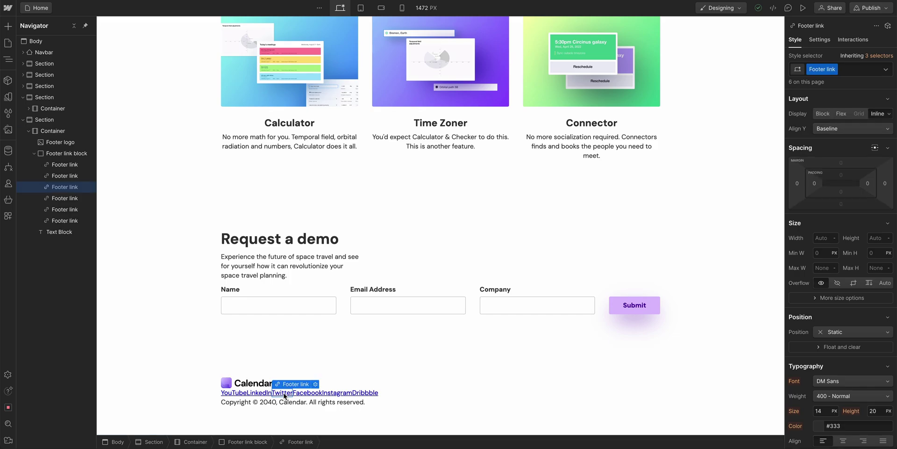
{"action": "left_click", "coordinate": [243, 395]}
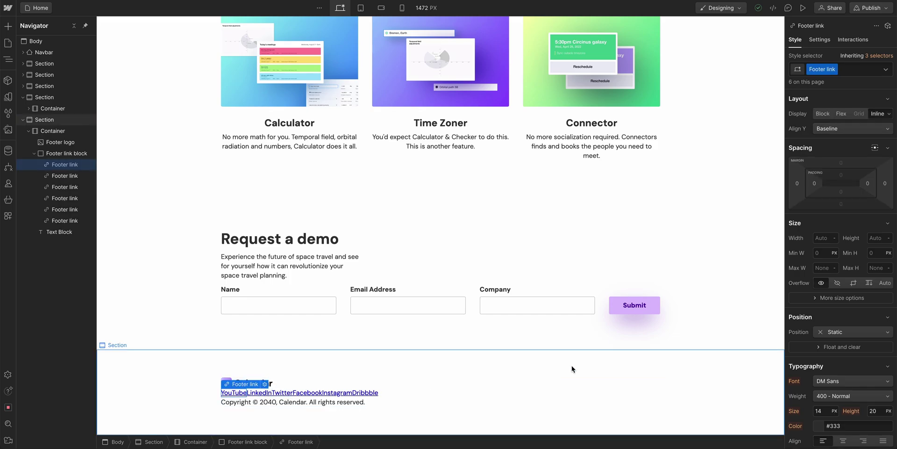
{"action": "scroll", "coordinate": [819, 312], "scroll_direction": "down", "scroll_amount": 5}
{"action": "scroll", "coordinate": [817, 308], "scroll_direction": "down", "scroll_amount": 2}
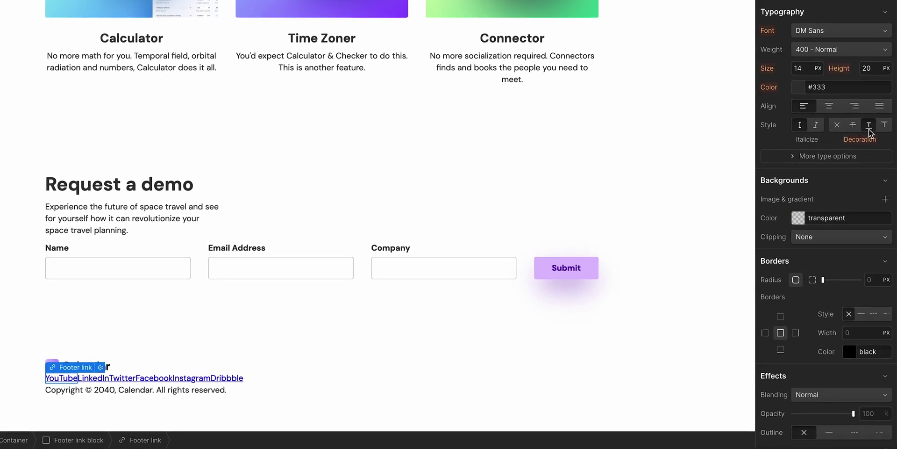
{"action": "left_click", "coordinate": [837, 127]}
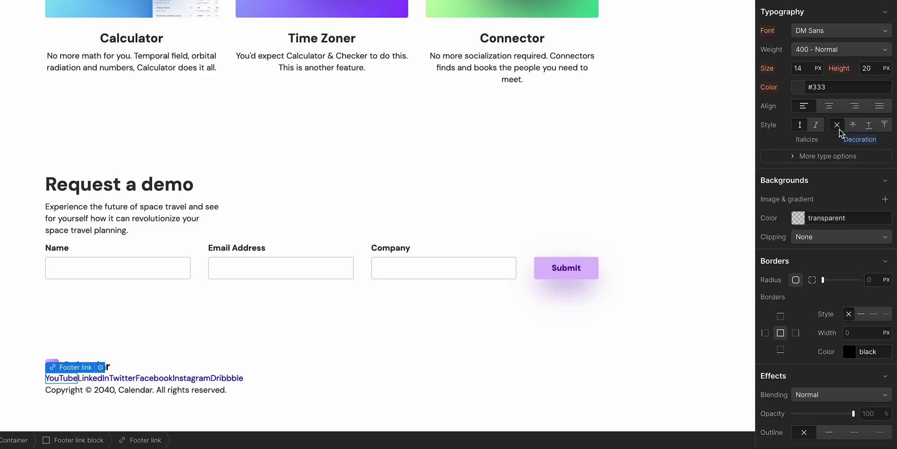
- Change the Footer link text colour to dark grey #2e2e2e
{"action": "left_click", "coordinate": [799, 90]}
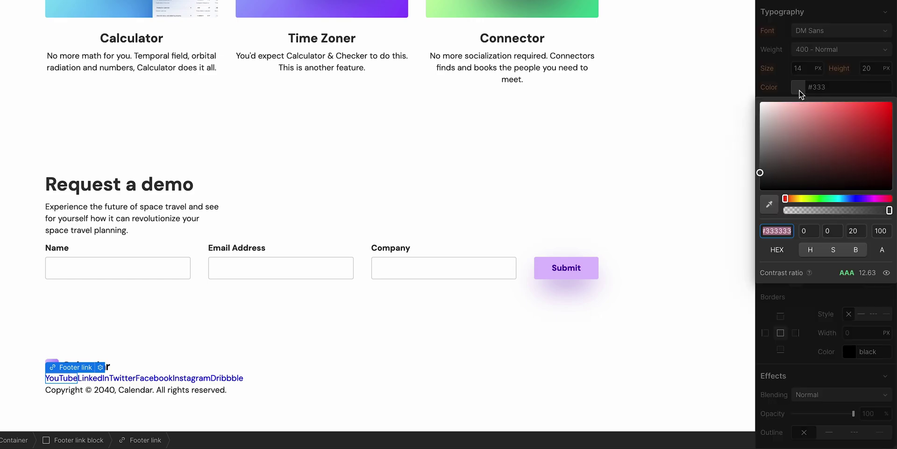
{"action": "left_click_drag", "start_coordinate": [760, 171], "coordinate": [832, 153]}
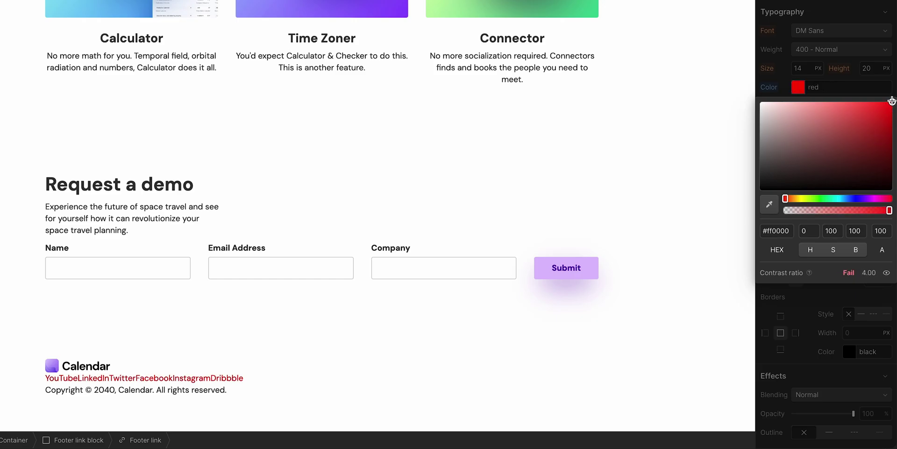
{"action": "left_click_drag", "start_coordinate": [892, 101], "coordinate": [756, 164]}
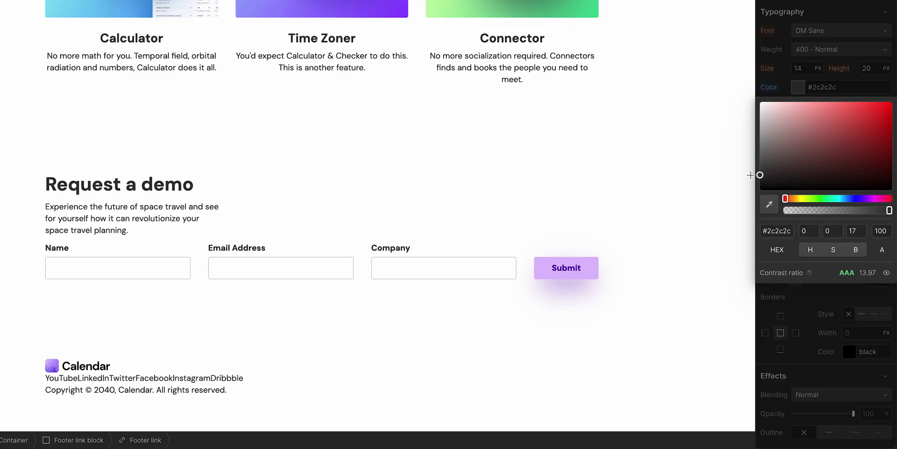
{"action": "left_click_drag", "start_coordinate": [751, 175], "coordinate": [753, 176]}
{"action": "left_click", "coordinate": [779, 100]}
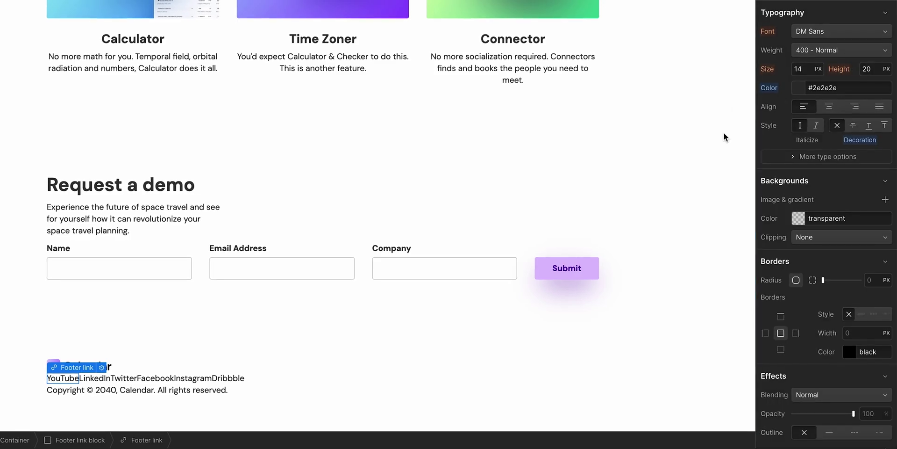
- Make the Footer link block a centered flex row with a gap between links and vertical margins
{"action": "left_click", "coordinate": [317, 384]}
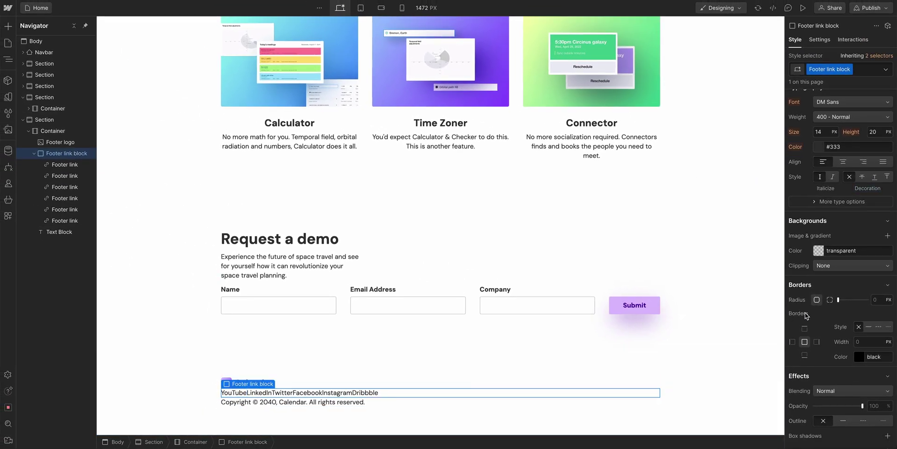
{"action": "scroll", "coordinate": [813, 313], "scroll_direction": "up", "scroll_amount": 5}
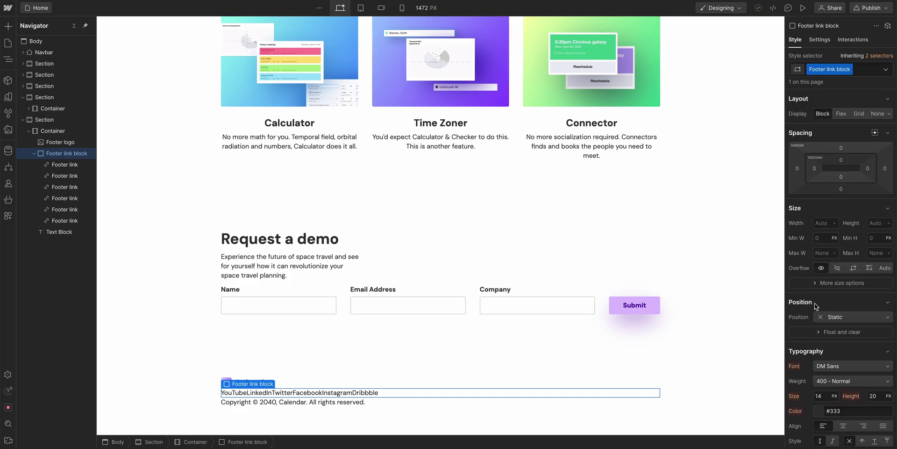
{"action": "left_click", "coordinate": [841, 113]}
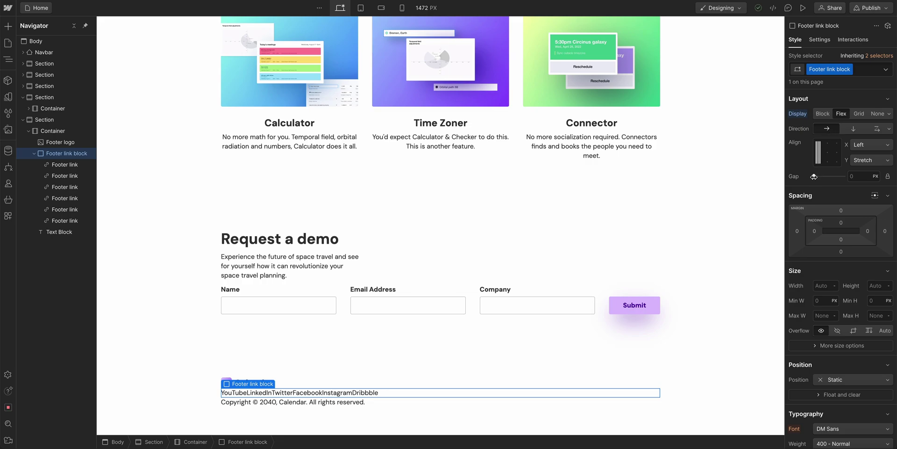
{"action": "left_click_drag", "start_coordinate": [814, 176], "coordinate": [822, 176]}
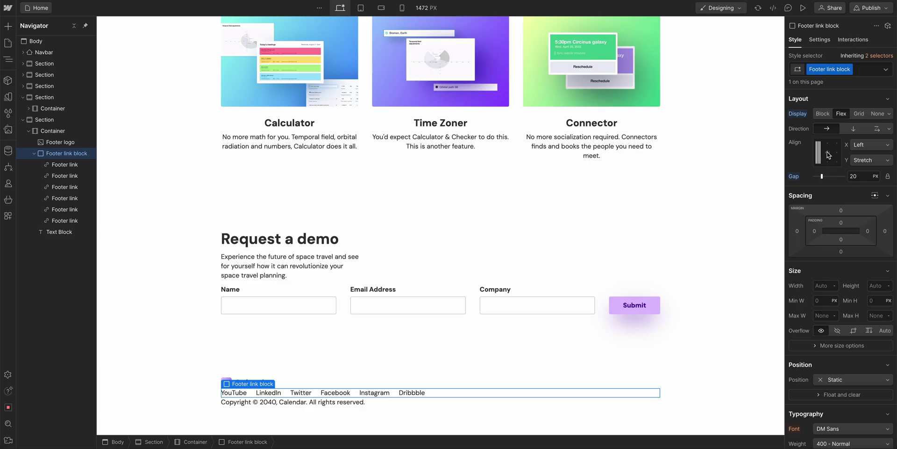
{"action": "left_click", "coordinate": [827, 154]}
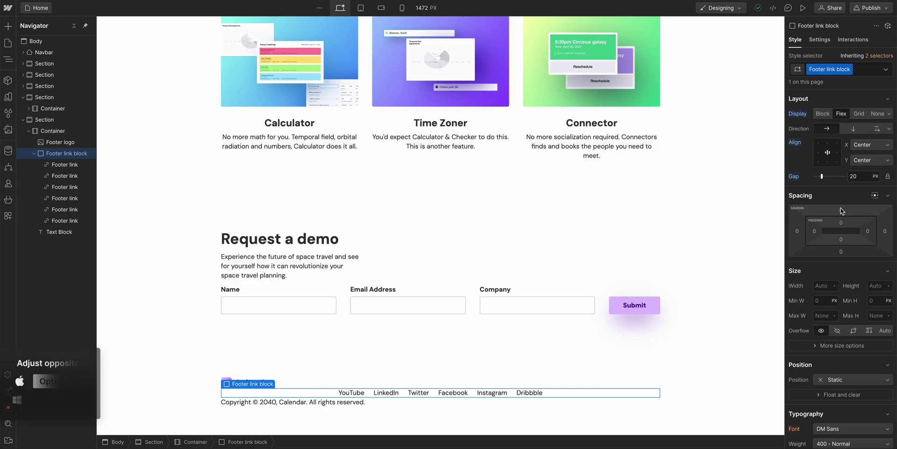
{"action": "left_click_drag", "start_coordinate": [839, 205], "coordinate": [842, 202]}
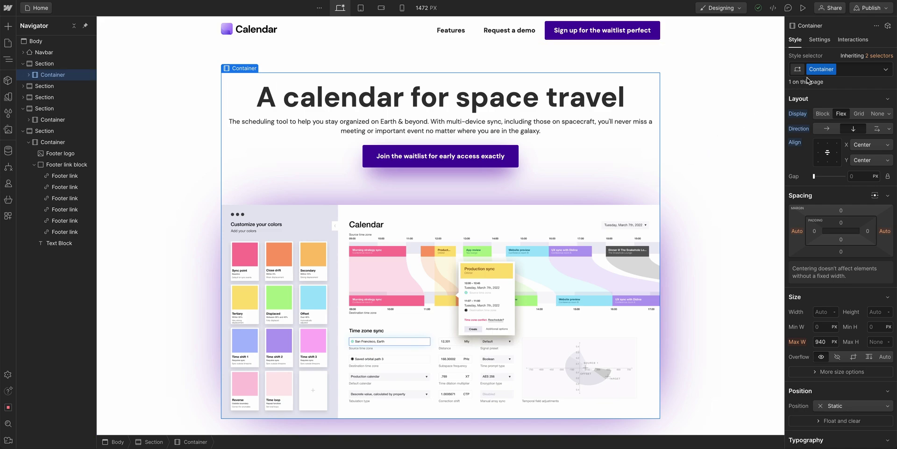
- Give the hero container a new 'Hero container' class with a 1100 px max width
{"action": "type", "text": "Hero container"}
{"action": "key", "text": "Return"}
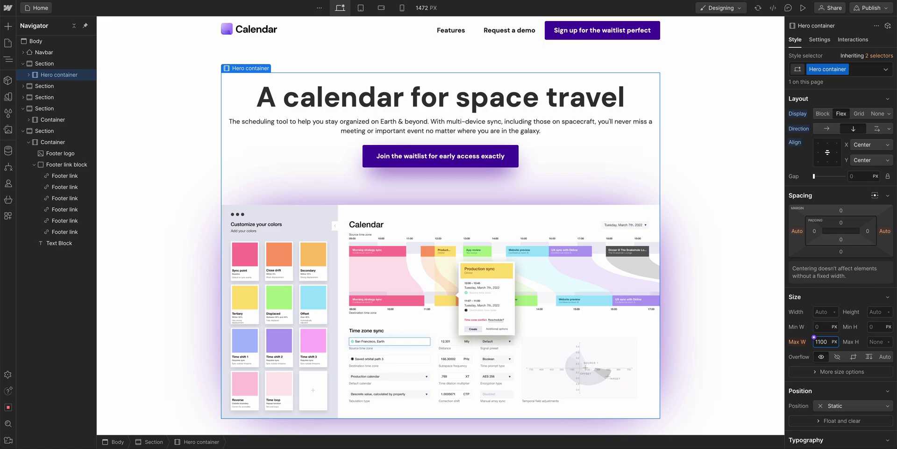
{"action": "key", "text": "Return"}
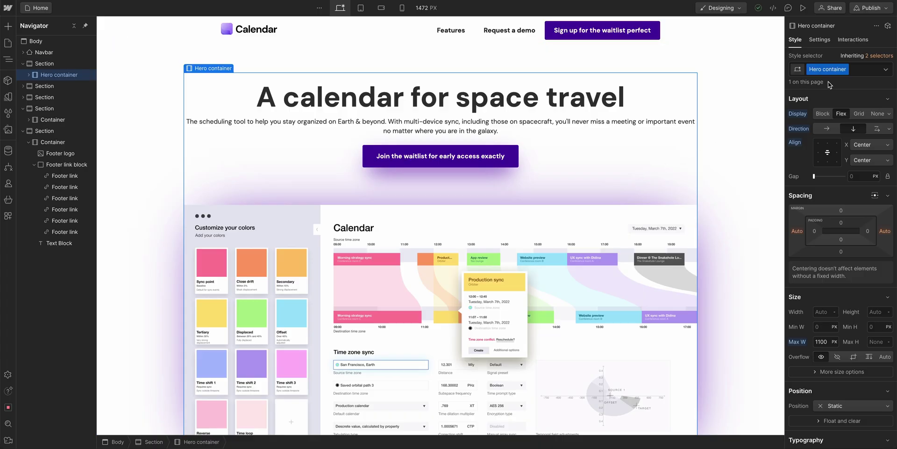
- Apply the Container class to the navbar's container and set Container's max width to 1100 px
{"action": "left_click", "coordinate": [403, 41]}
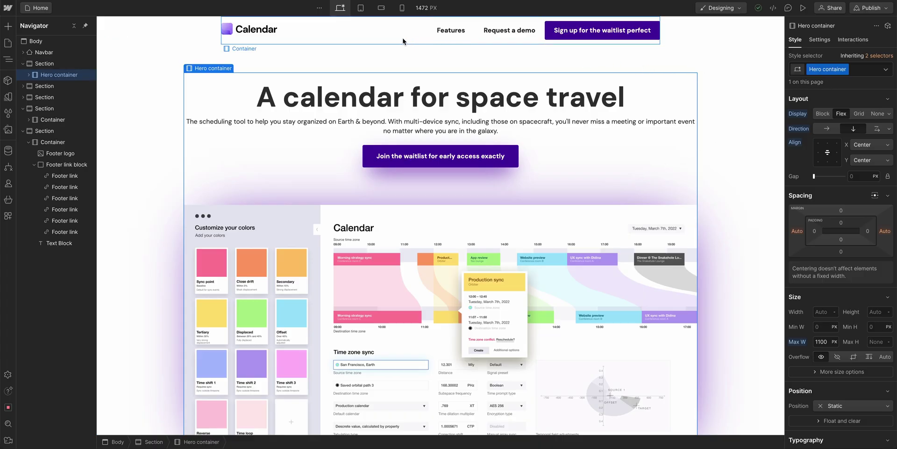
{"action": "left_click", "coordinate": [827, 69]}
{"action": "type", "text": "con"}
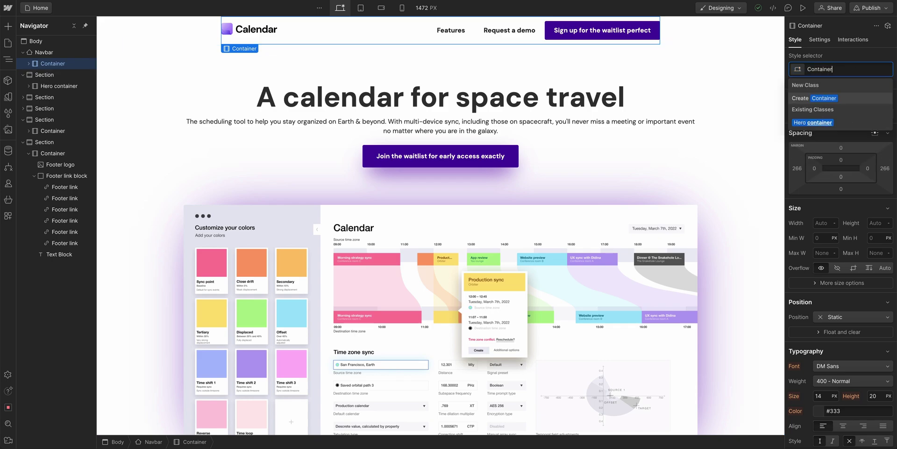
{"action": "key", "text": "Return"}
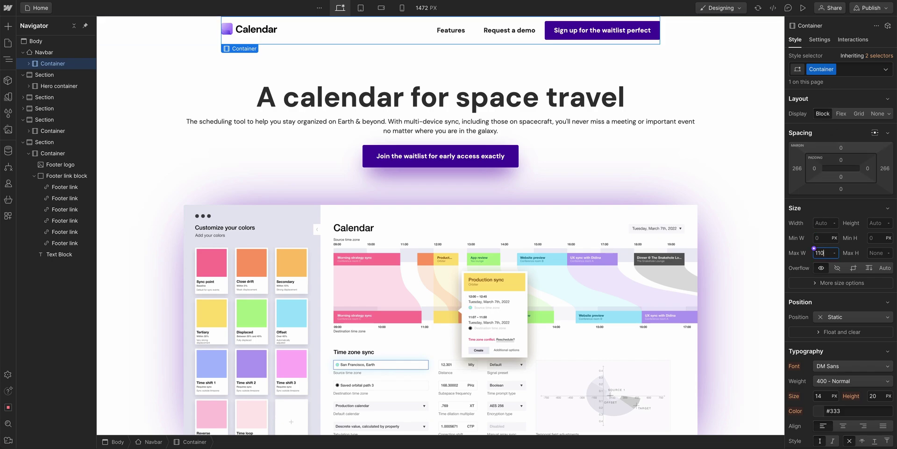
{"action": "key", "text": "Return"}
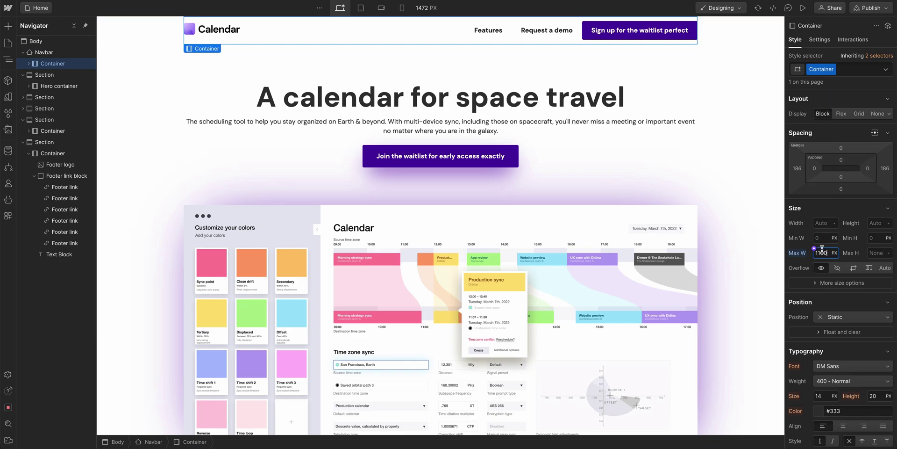
{"action": "scroll", "coordinate": [738, 197], "scroll_direction": "down", "scroll_amount": 7}
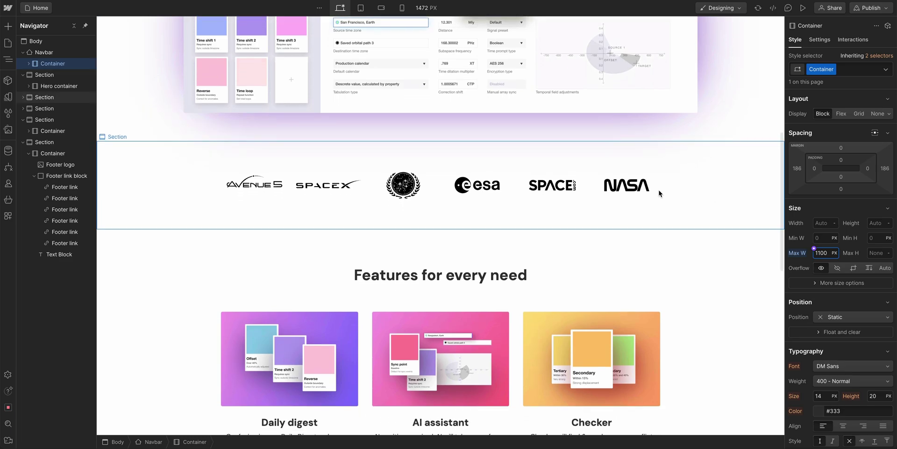
- Apply the shared Container class to the logo strip and features containers
{"action": "left_click", "coordinate": [655, 188]}
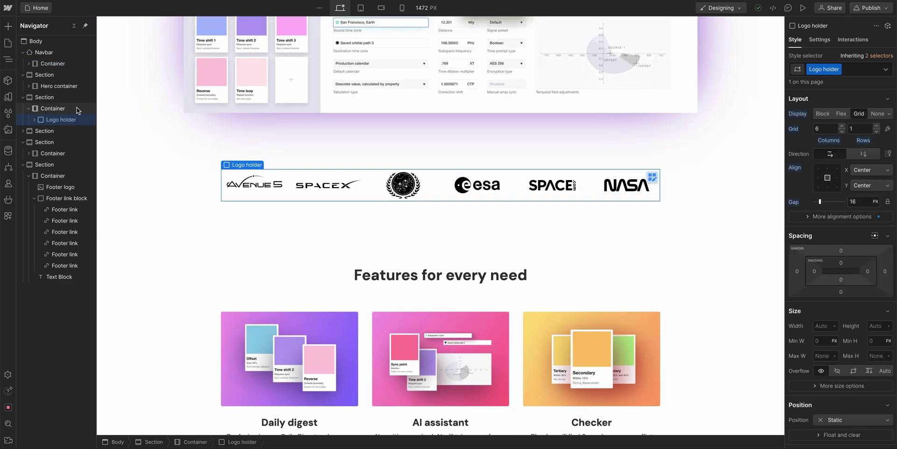
{"action": "left_click", "coordinate": [56, 108]}
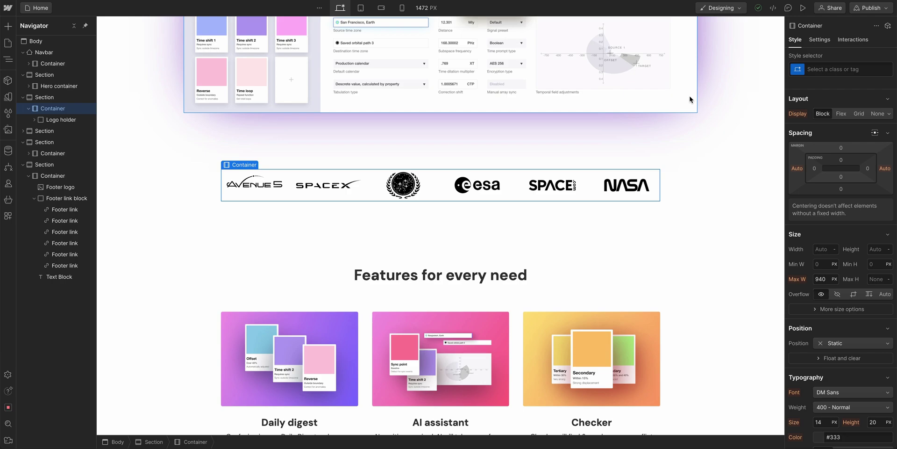
{"action": "left_click", "coordinate": [838, 69]}
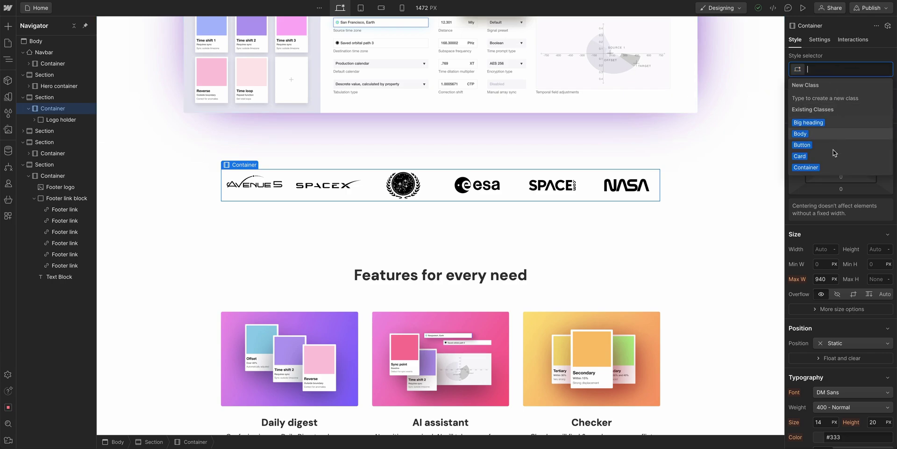
{"action": "left_click", "coordinate": [832, 167]}
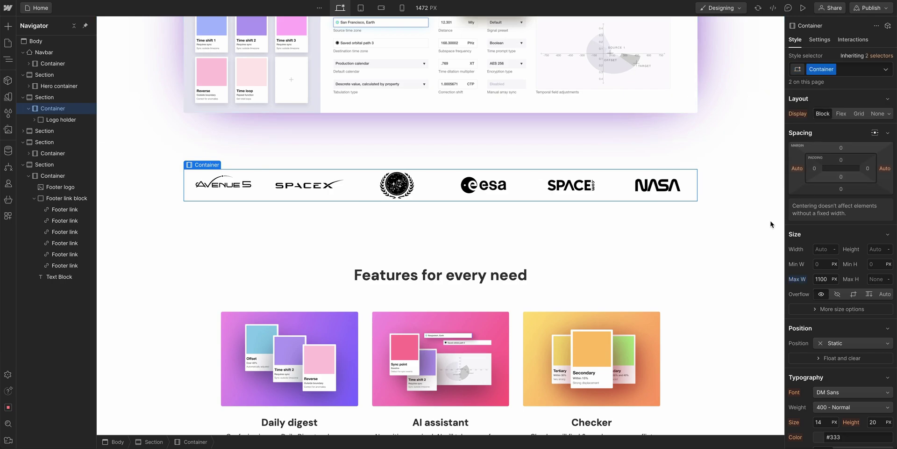
{"action": "left_click", "coordinate": [640, 291]}
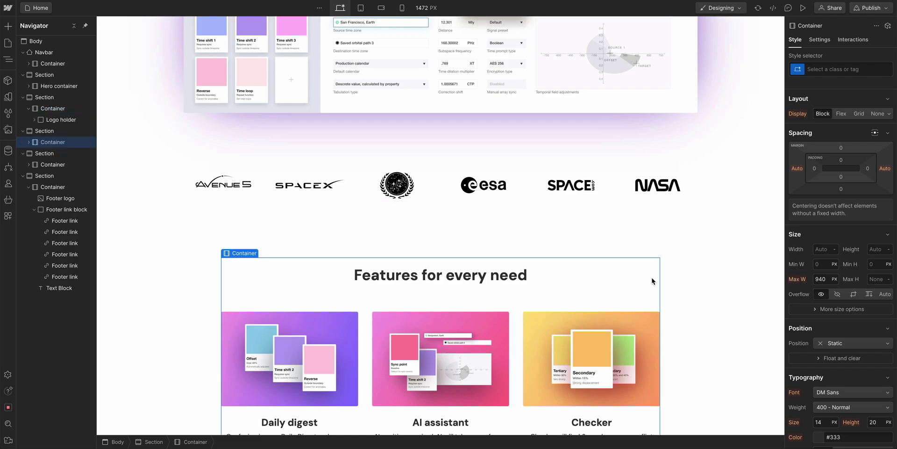
{"action": "left_click", "coordinate": [825, 70]}
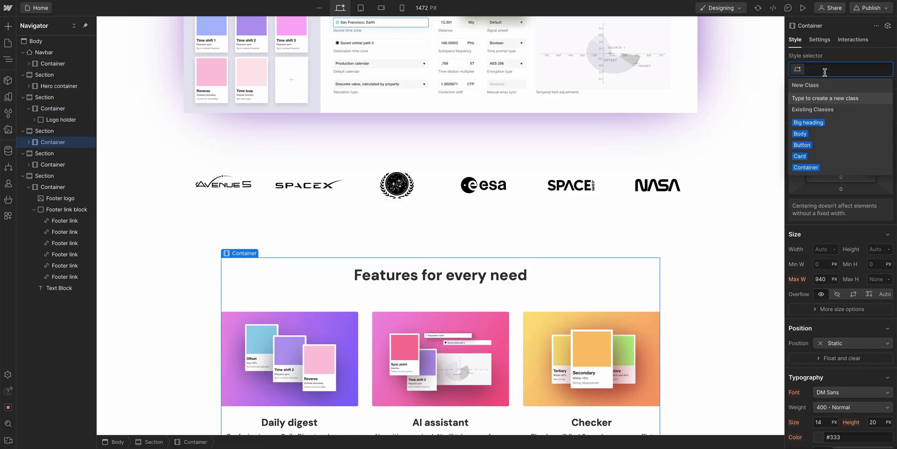
{"action": "left_click", "coordinate": [817, 168]}
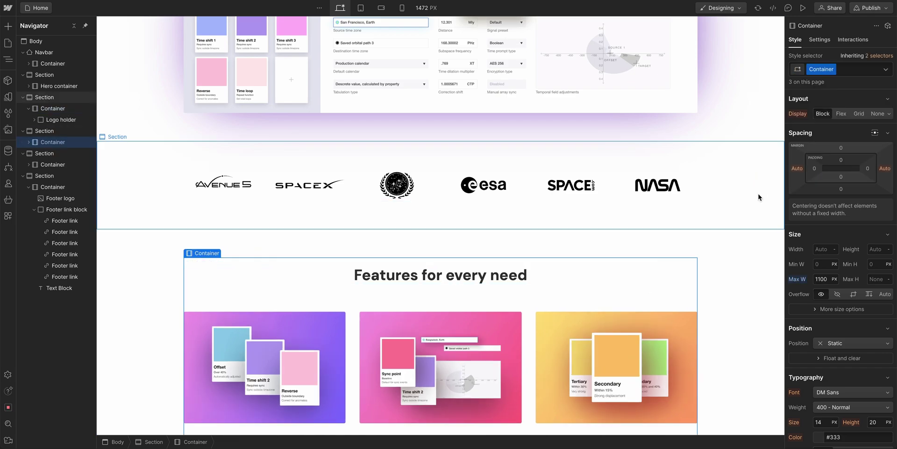
- Apply the Container class to the Request a demo and footer containers
{"action": "scroll", "coordinate": [740, 200], "scroll_direction": "down", "scroll_amount": 10}
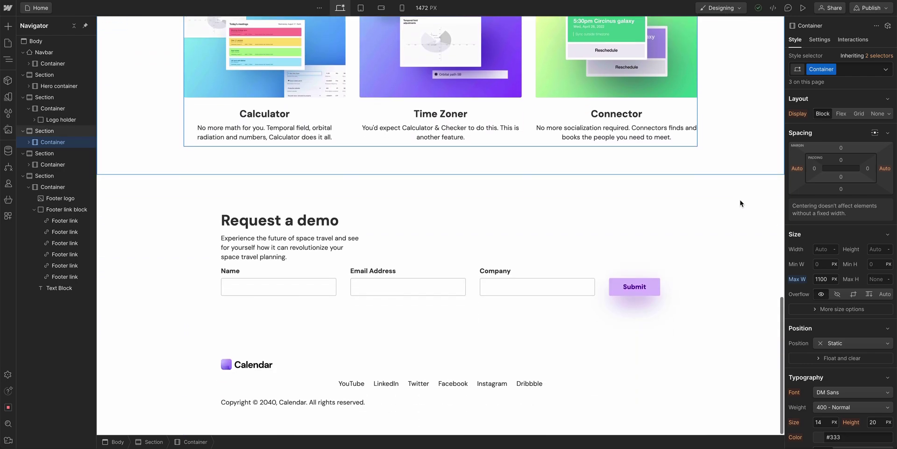
{"action": "left_click", "coordinate": [648, 247]}
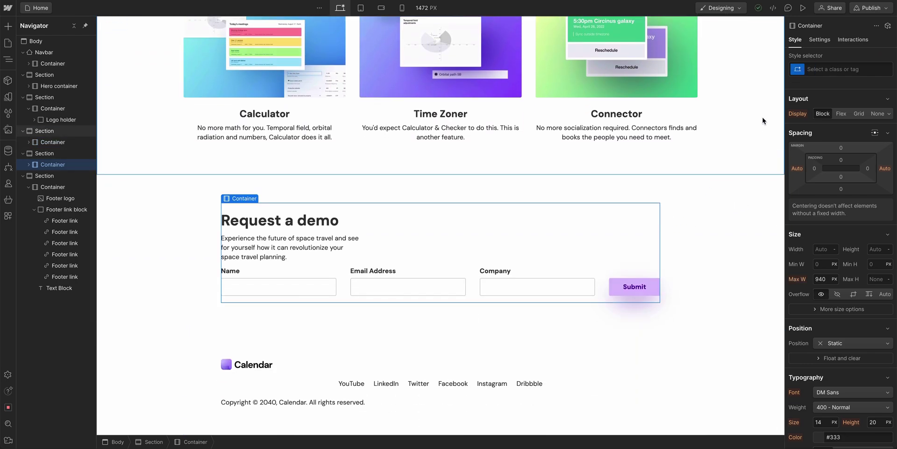
{"action": "left_click", "coordinate": [819, 70]}
{"action": "left_click", "coordinate": [806, 167]}
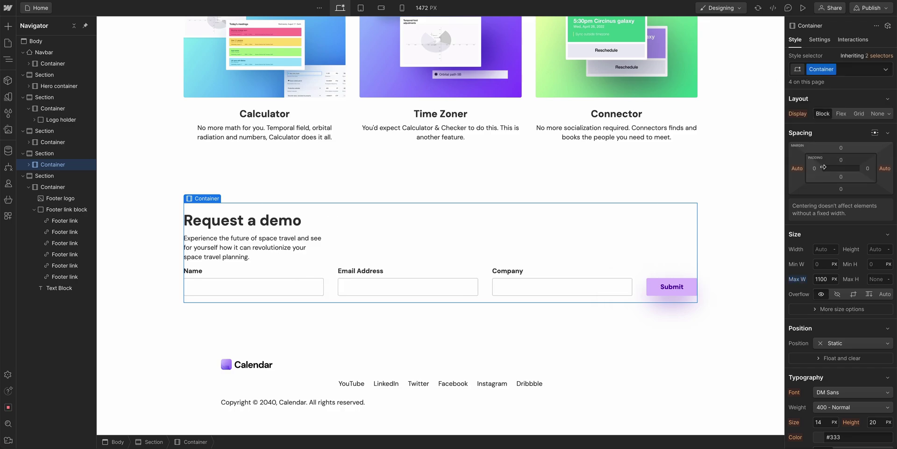
{"action": "left_click", "coordinate": [643, 377]}
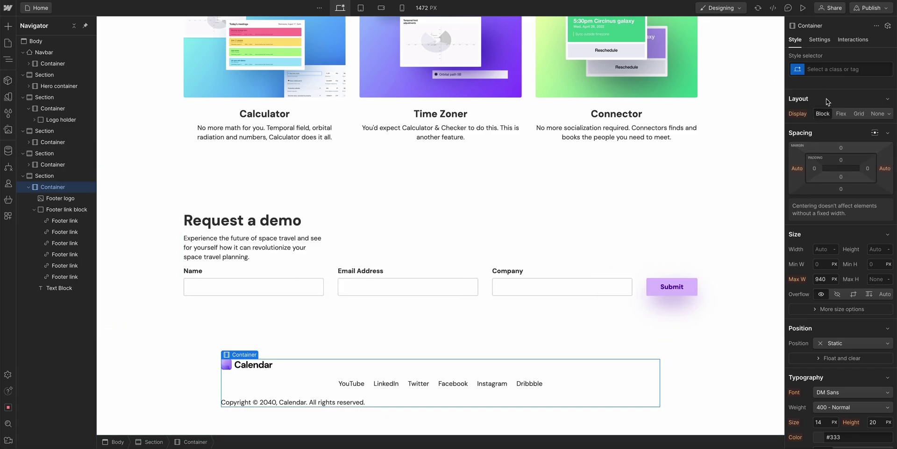
{"action": "left_click", "coordinate": [845, 70]}
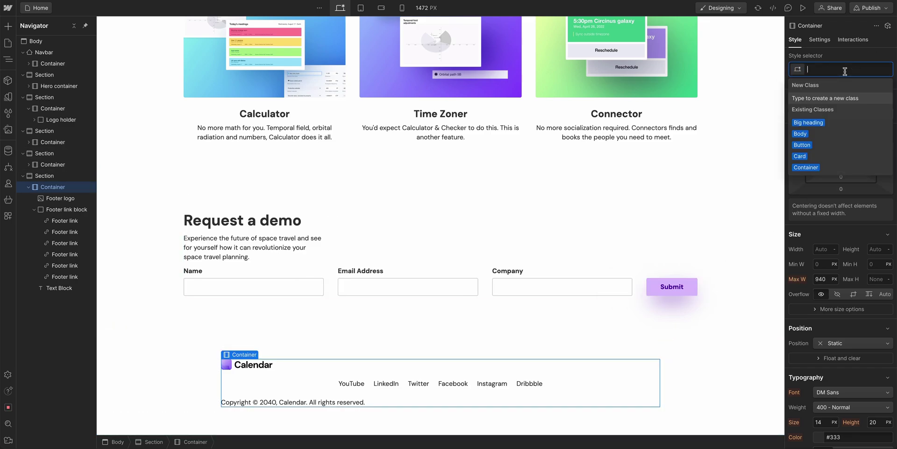
{"action": "left_click", "coordinate": [823, 168]}
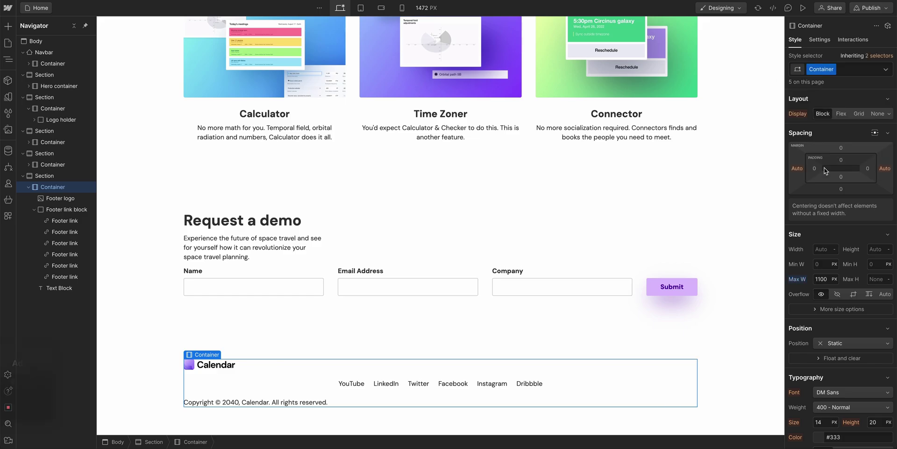
- Tune the Container class's maximum width, starting from 1120px, to about 1100px
{"action": "left_click", "coordinate": [833, 278]}
{"action": "type", "text": "1120"}
{"action": "left_click_drag", "start_coordinate": [833, 278], "coordinate": [799, 275]}
{"action": "scroll", "coordinate": [750, 266], "scroll_direction": "down", "scroll_amount": 1}
- Add a Footer combo class and make the footer a vertical flex column with centered items
{"action": "left_click", "coordinate": [866, 73]}
{"action": "type", "text": "Footer"}
{"action": "key", "text": "Return"}
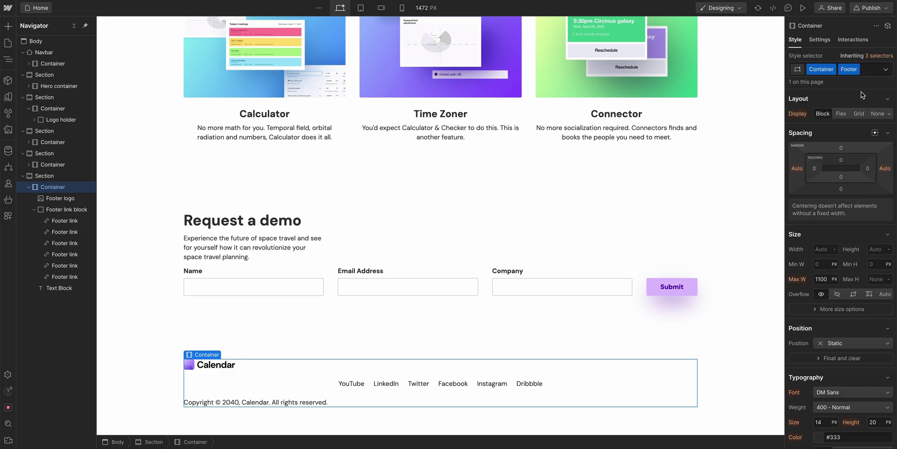
{"action": "left_click", "coordinate": [847, 117]}
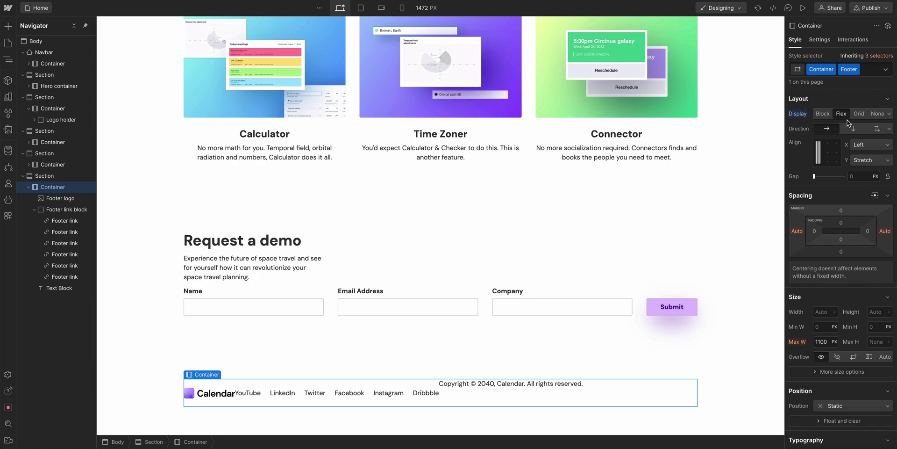
{"action": "left_click", "coordinate": [853, 132]}
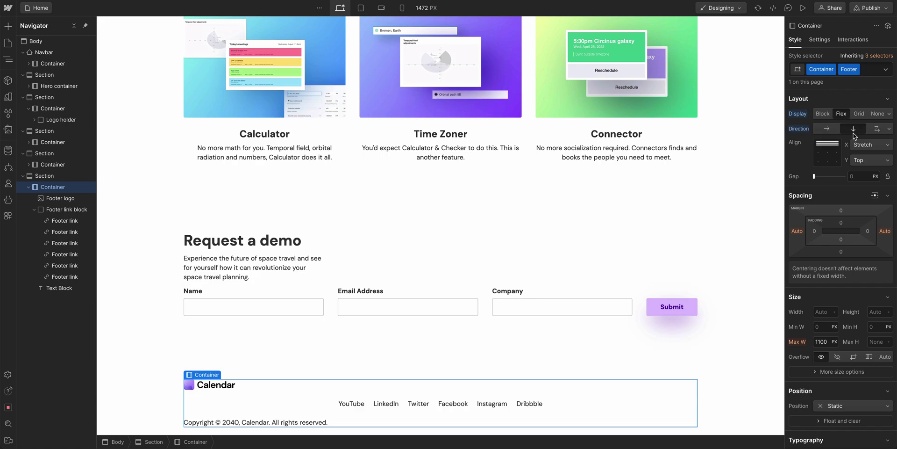
{"action": "left_click", "coordinate": [827, 154]}
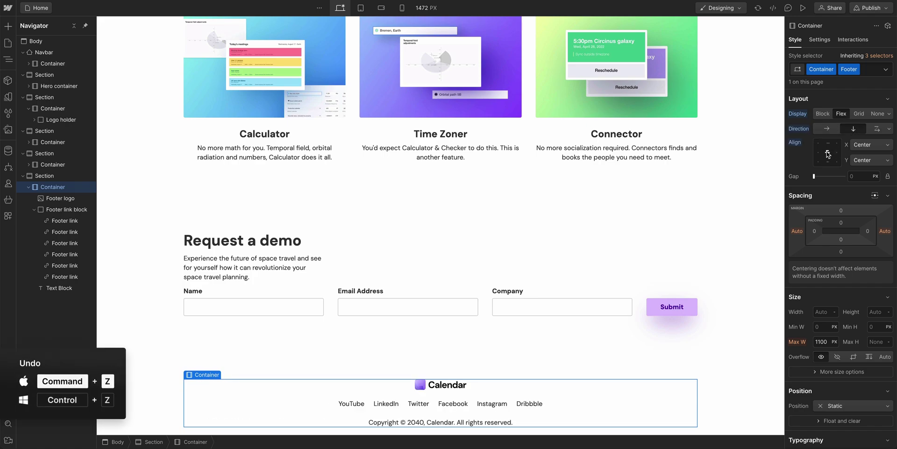
- Undo the last centering change, then try centered text and reset the footer's text alignment to default
{"action": "key", "text": "ctrl+z"}
{"action": "key", "text": "ctrl+z"}
{"action": "key", "text": "ctrl+z"}
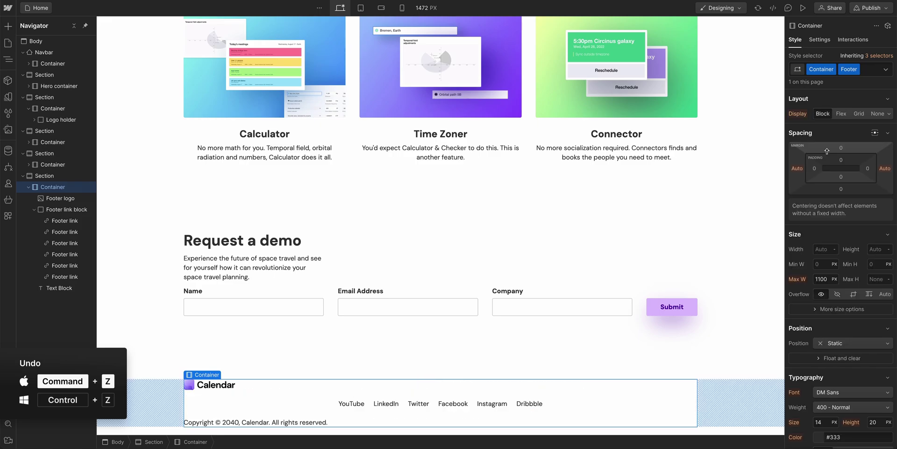
{"action": "scroll", "coordinate": [825, 138], "scroll_direction": "down", "scroll_amount": 5}
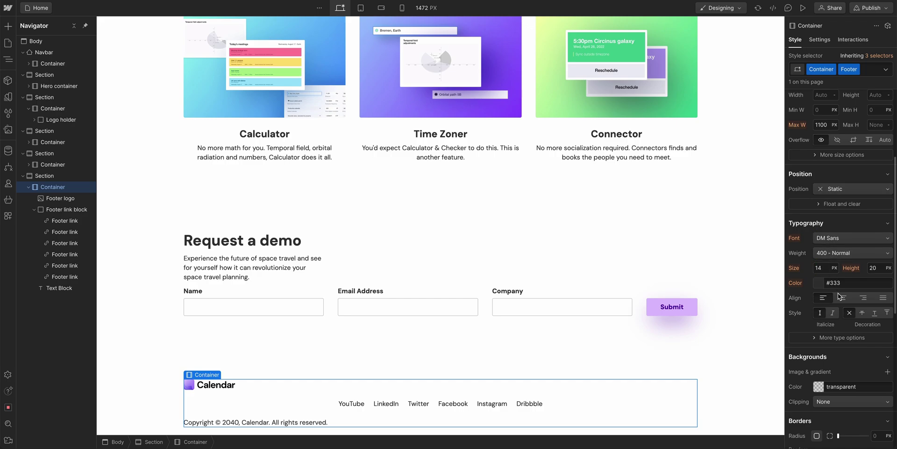
{"action": "left_click", "coordinate": [844, 298]}
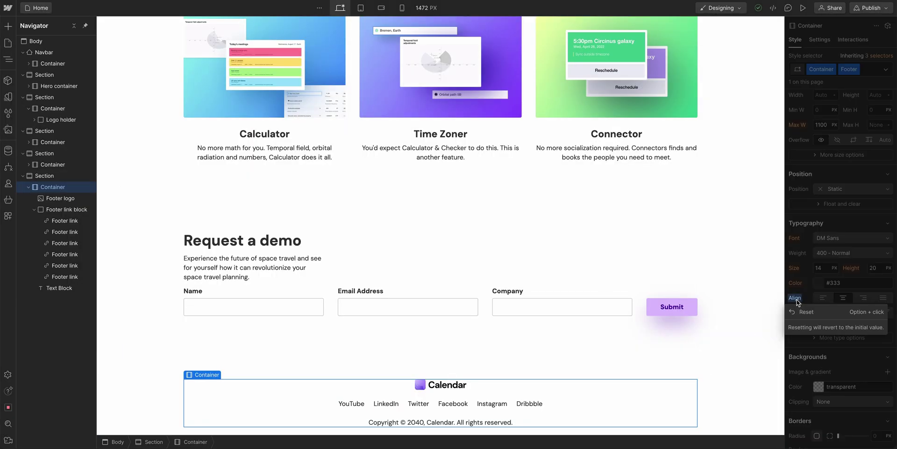
{"action": "left_click", "coordinate": [813, 312]}
{"action": "scroll", "coordinate": [814, 314], "scroll_direction": "up", "scroll_amount": 3}
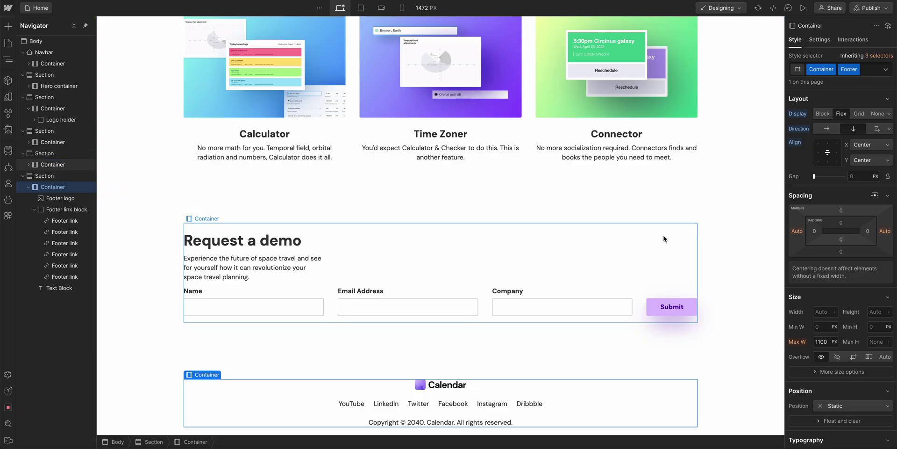
- Try a different maximum width on the Request a demo container
{"action": "left_click", "coordinate": [667, 240]}
{"action": "left_click_drag", "start_coordinate": [819, 279], "coordinate": [813, 261]}
{"action": "scroll", "coordinate": [726, 225], "scroll_direction": "up", "scroll_amount": 15}
- Replace the hero's Hero container class with Container and begin a Hero combo class
{"action": "left_click", "coordinate": [684, 187]}
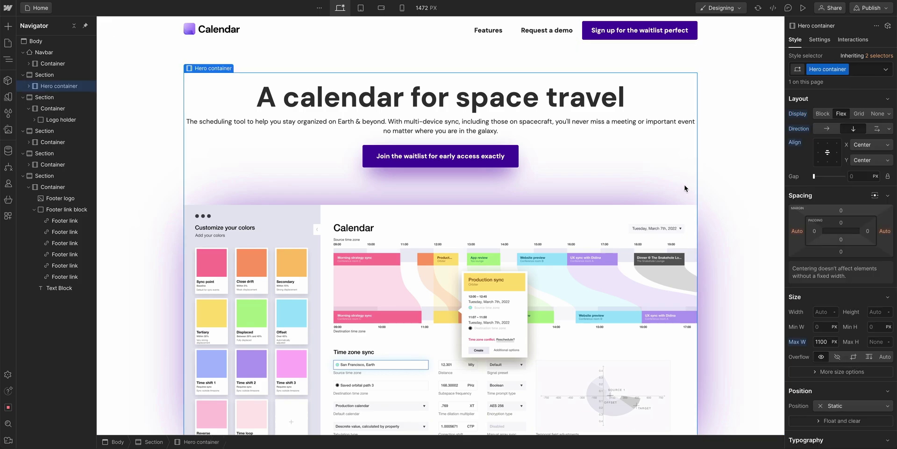
{"action": "left_click", "coordinate": [865, 70]}
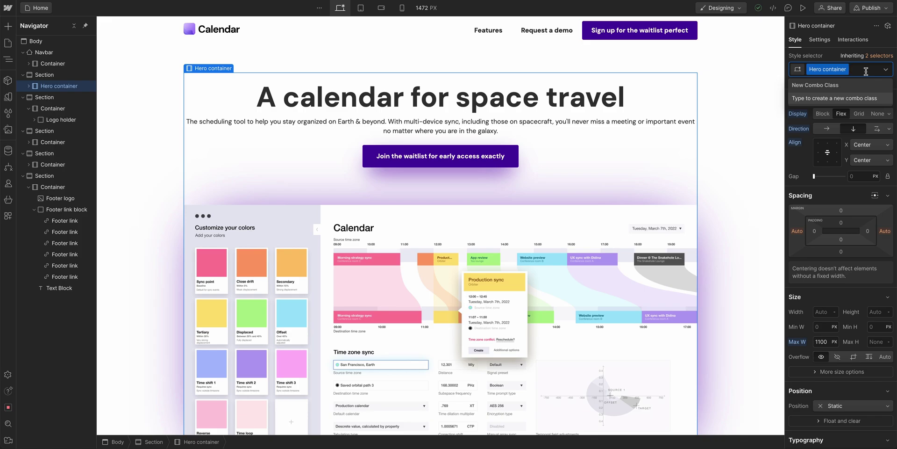
{"action": "key", "text": "BackSpace"}
{"action": "type", "text": "Container"}
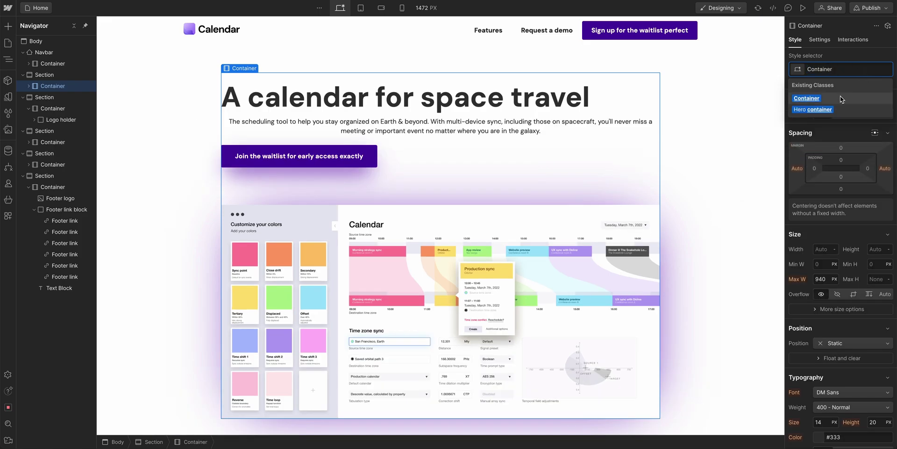
{"action": "left_click", "coordinate": [840, 99]}
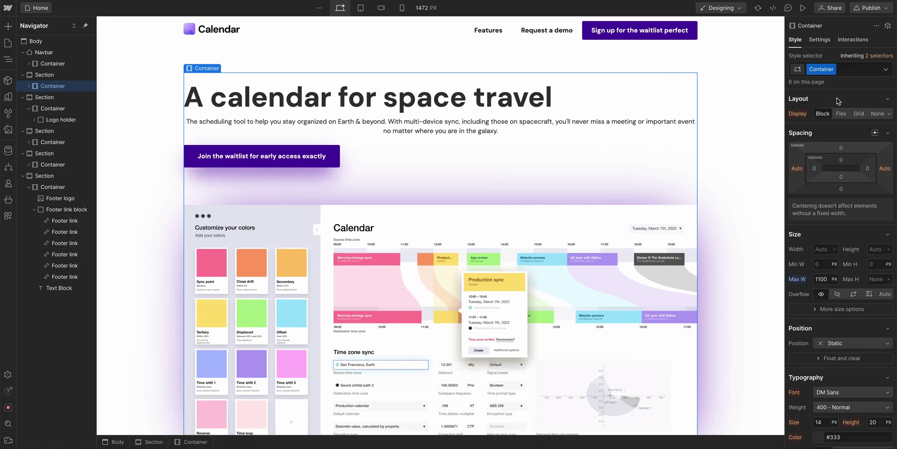
{"action": "left_click", "coordinate": [855, 72]}
{"action": "type", "text": "Hero"}
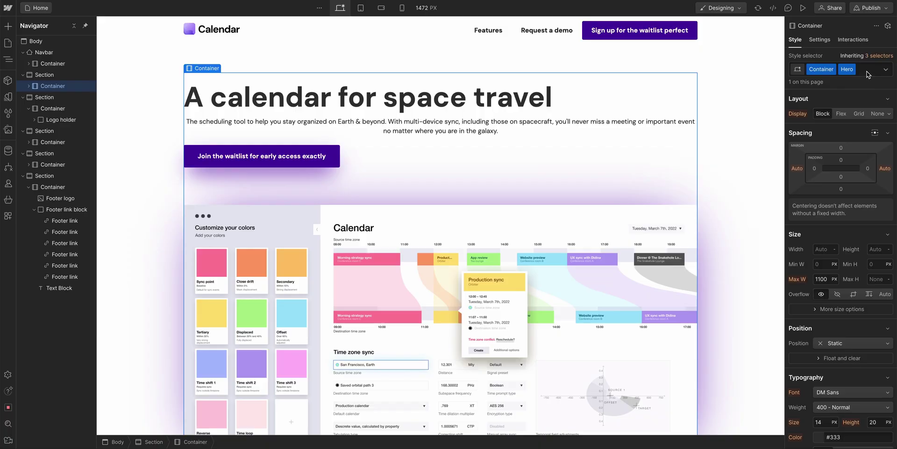
- Swap the hero's Hero combo class for the existing Footer combo class
{"action": "left_click", "coordinate": [867, 70]}
{"action": "key", "text": "BackSpace"}
{"action": "type", "text": "Fo"}
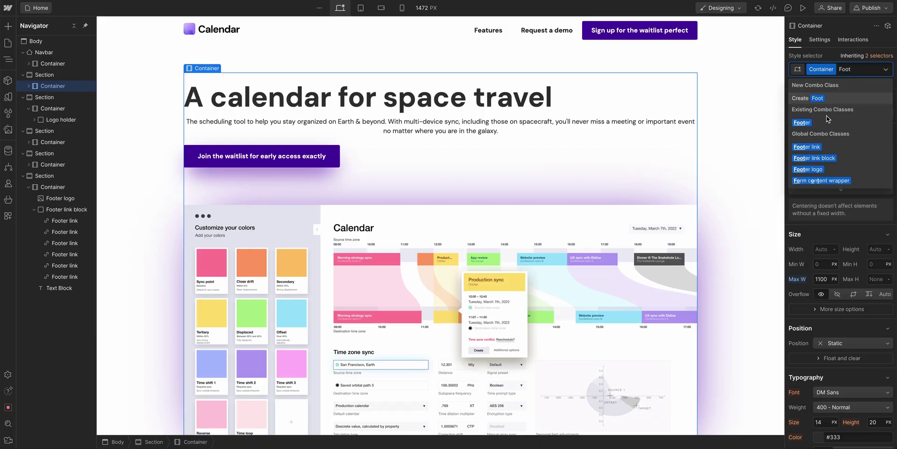
{"action": "type", "text": "ot"}
{"action": "left_click", "coordinate": [823, 122]}
{"action": "scroll", "coordinate": [735, 109], "scroll_direction": "down", "scroll_amount": 10}
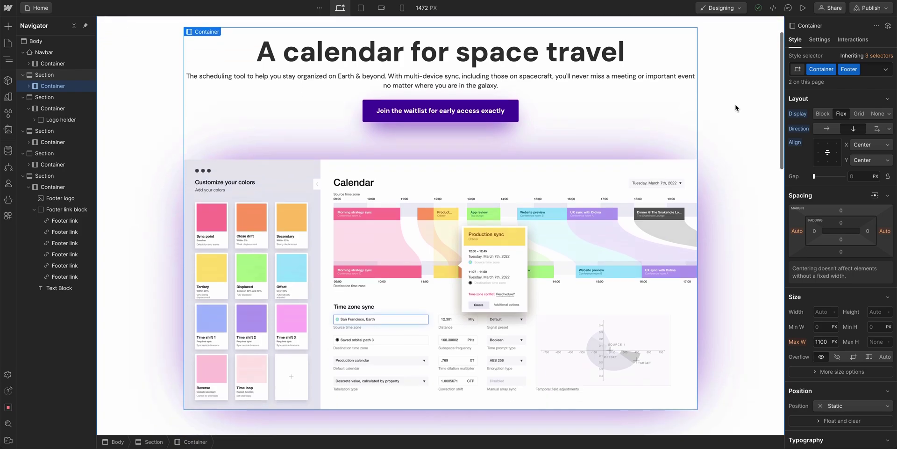
{"action": "scroll", "coordinate": [735, 108], "scroll_direction": "down", "scroll_amount": 8}
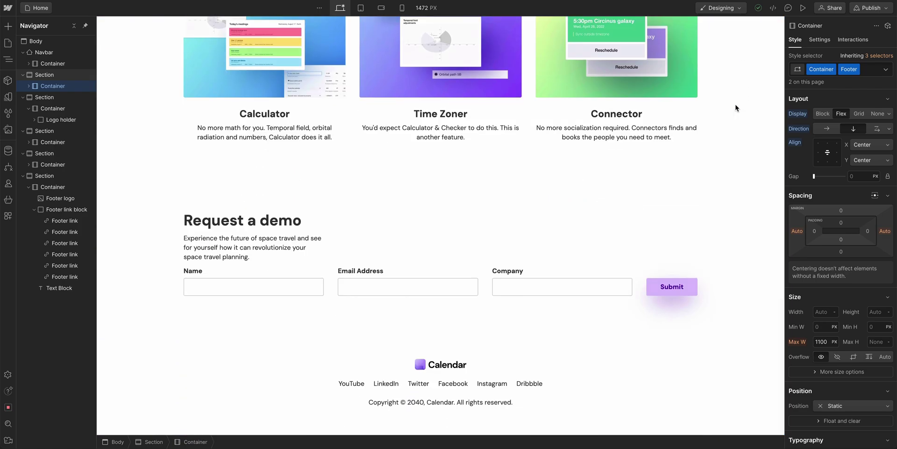
{"action": "scroll", "coordinate": [736, 108], "scroll_direction": "up", "scroll_amount": 18}
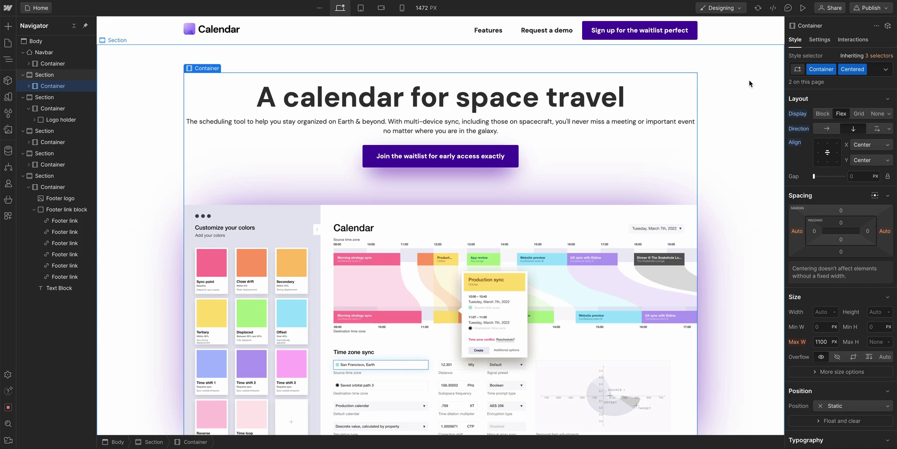
{"action": "scroll", "coordinate": [746, 84], "scroll_direction": "down", "scroll_amount": 8}
{"action": "scroll", "coordinate": [746, 84], "scroll_direction": "down", "scroll_amount": 10}
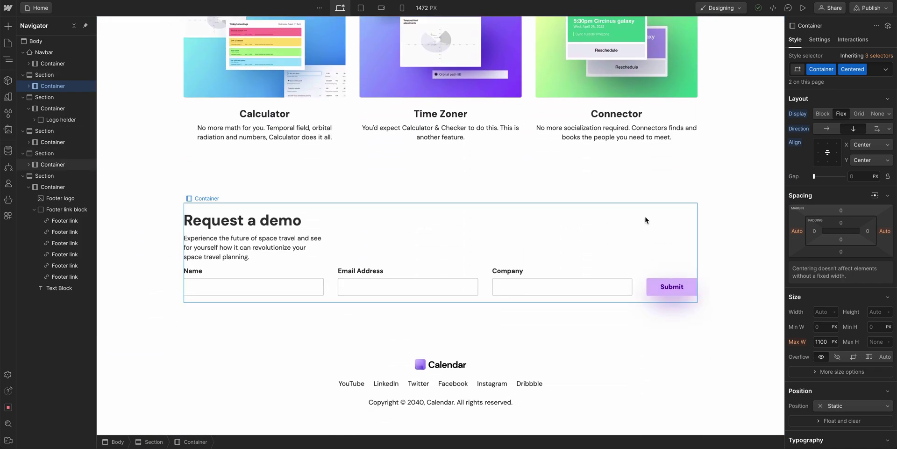
- Set the containers' max width to 1200px, narrow it, then commit 1100px
{"action": "left_click", "coordinate": [646, 220]}
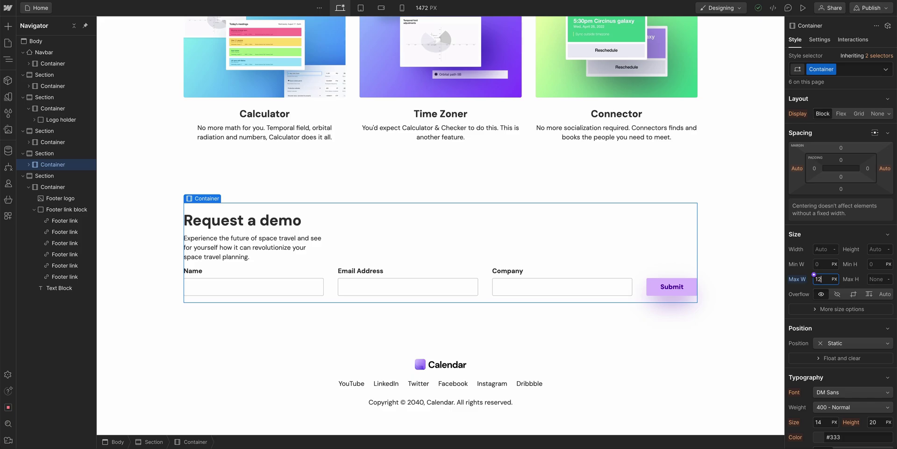
{"action": "key", "text": "Return"}
{"action": "scroll", "coordinate": [734, 254], "scroll_direction": "up", "scroll_amount": 15}
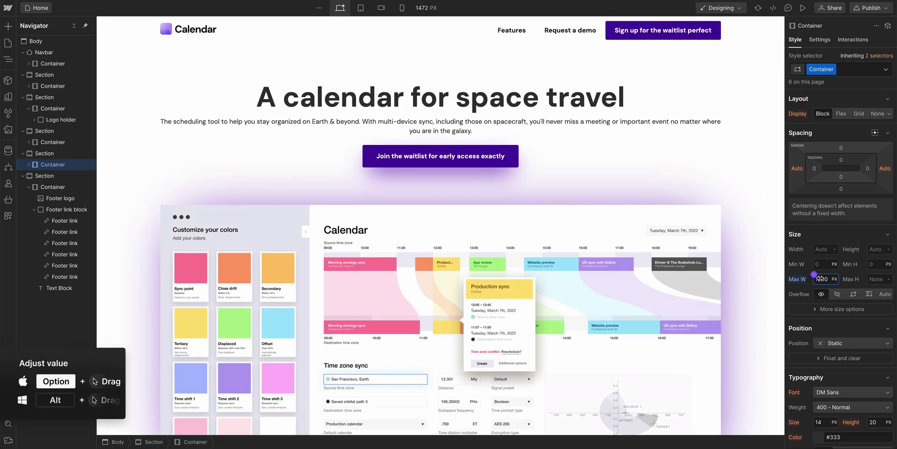
{"action": "mouse_move", "coordinate": [735, 268]}
{"action": "left_mouse_down"}
{"action": "mouse_move", "coordinate": [741, 274]}
{"action": "mouse_move", "coordinate": [723, 274]}
{"action": "left_mouse_up"}
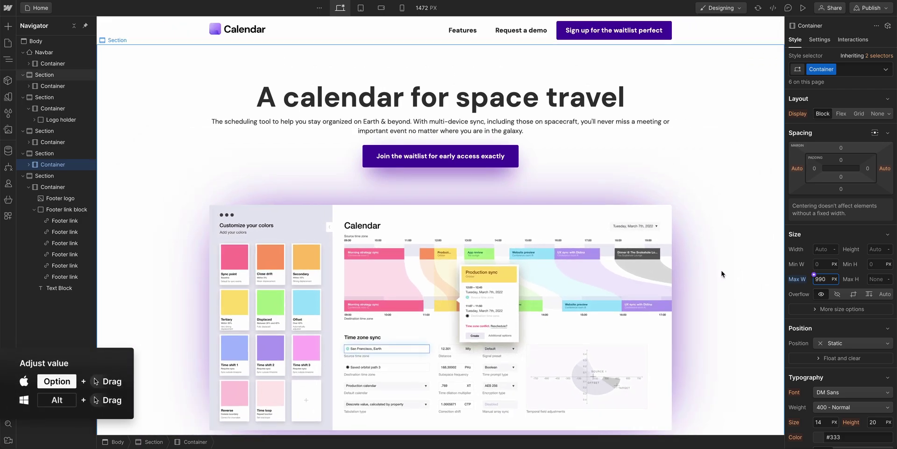
{"action": "scroll", "coordinate": [722, 273], "scroll_direction": "down", "scroll_amount": 10}
{"action": "scroll", "coordinate": [722, 274], "scroll_direction": "down", "scroll_amount": 7}
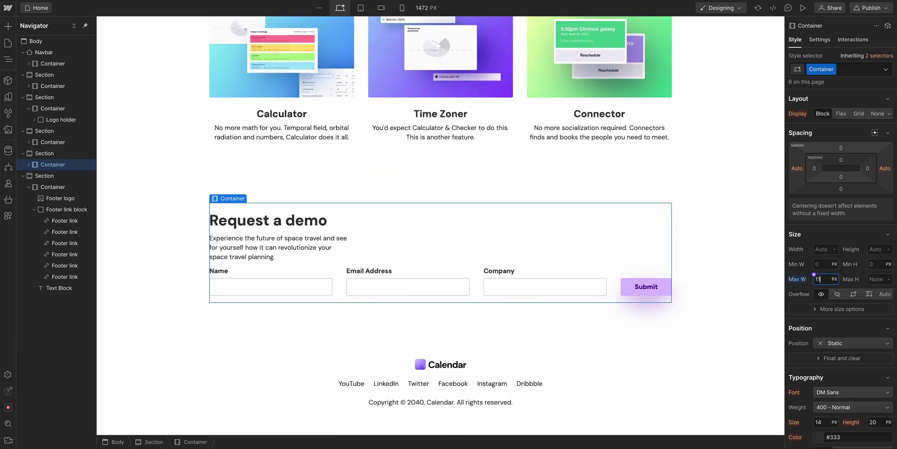
{"action": "key", "text": "Return"}
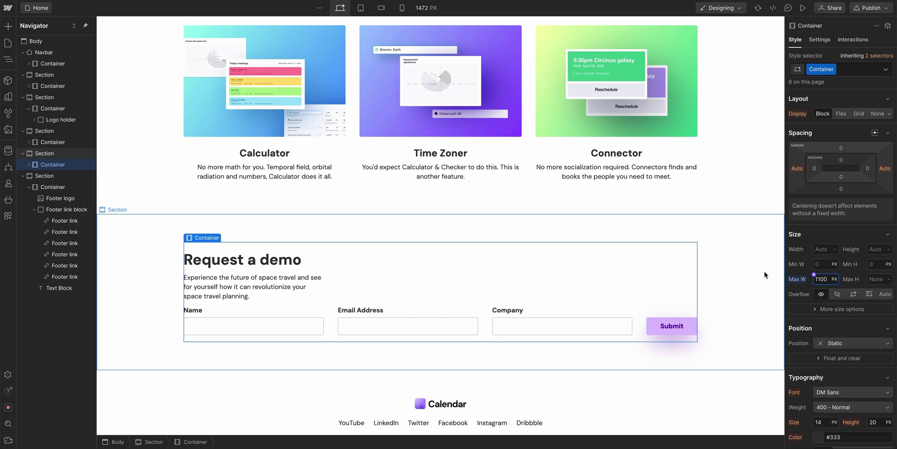
{"action": "scroll", "coordinate": [760, 278], "scroll_direction": "down", "scroll_amount": 1}
{"action": "left_click", "coordinate": [697, 338]}
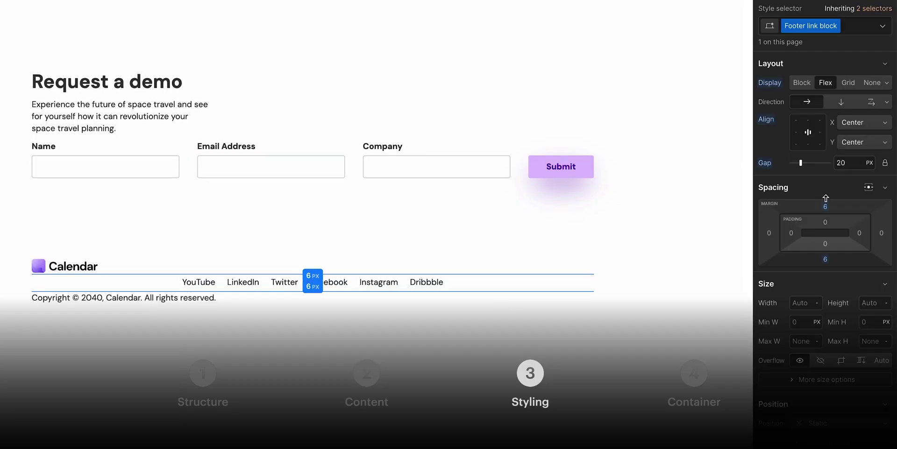
{"action": "left_click_drag", "start_coordinate": [825, 206], "coordinate": [825, 191]}
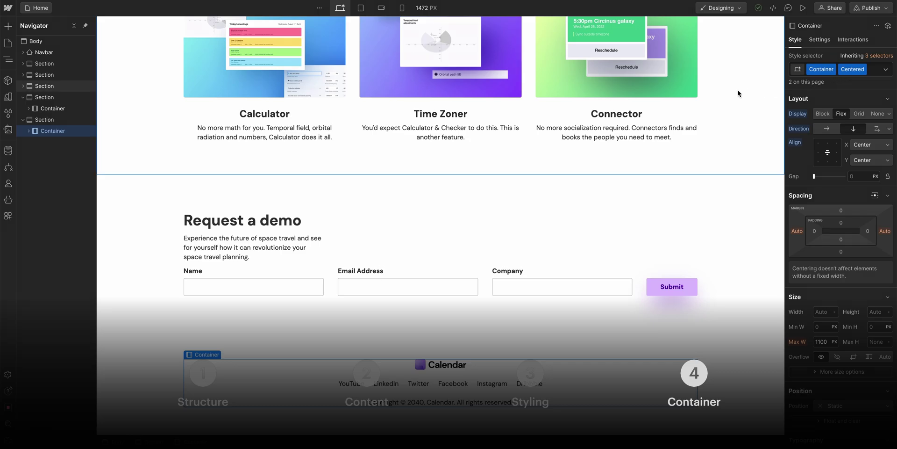
{"action": "scroll", "coordinate": [737, 93], "scroll_direction": "up", "scroll_amount": 20}
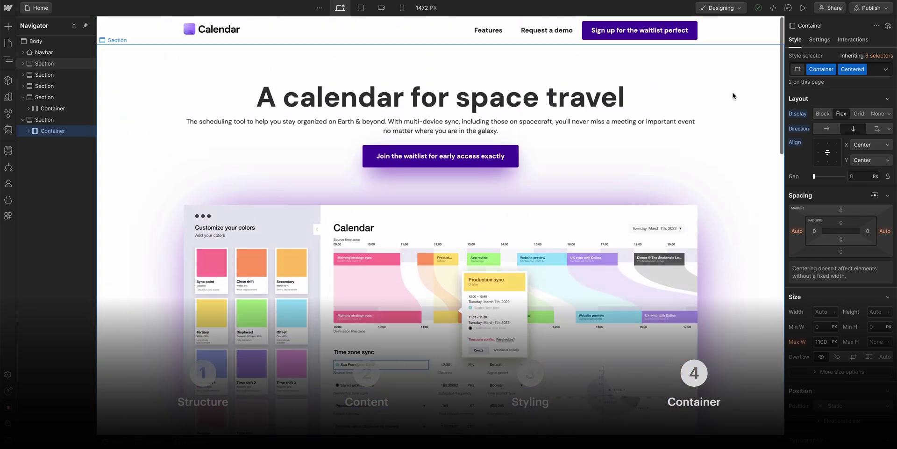
{"action": "left_click", "coordinate": [646, 155]}
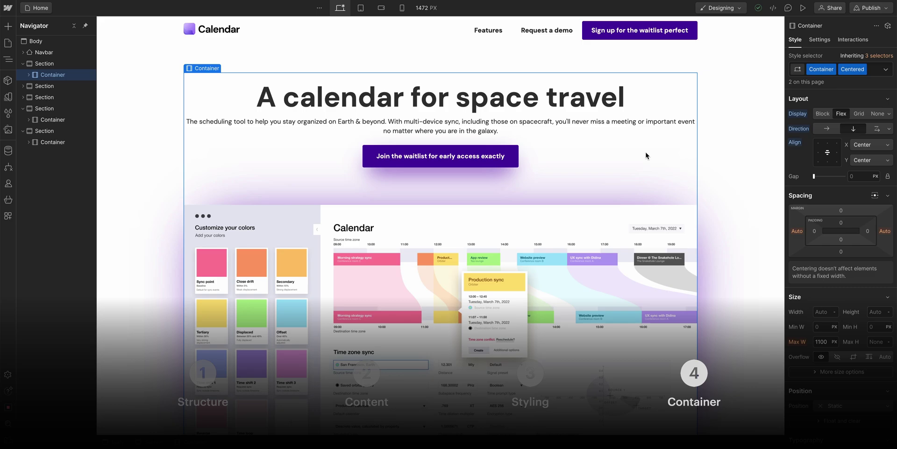